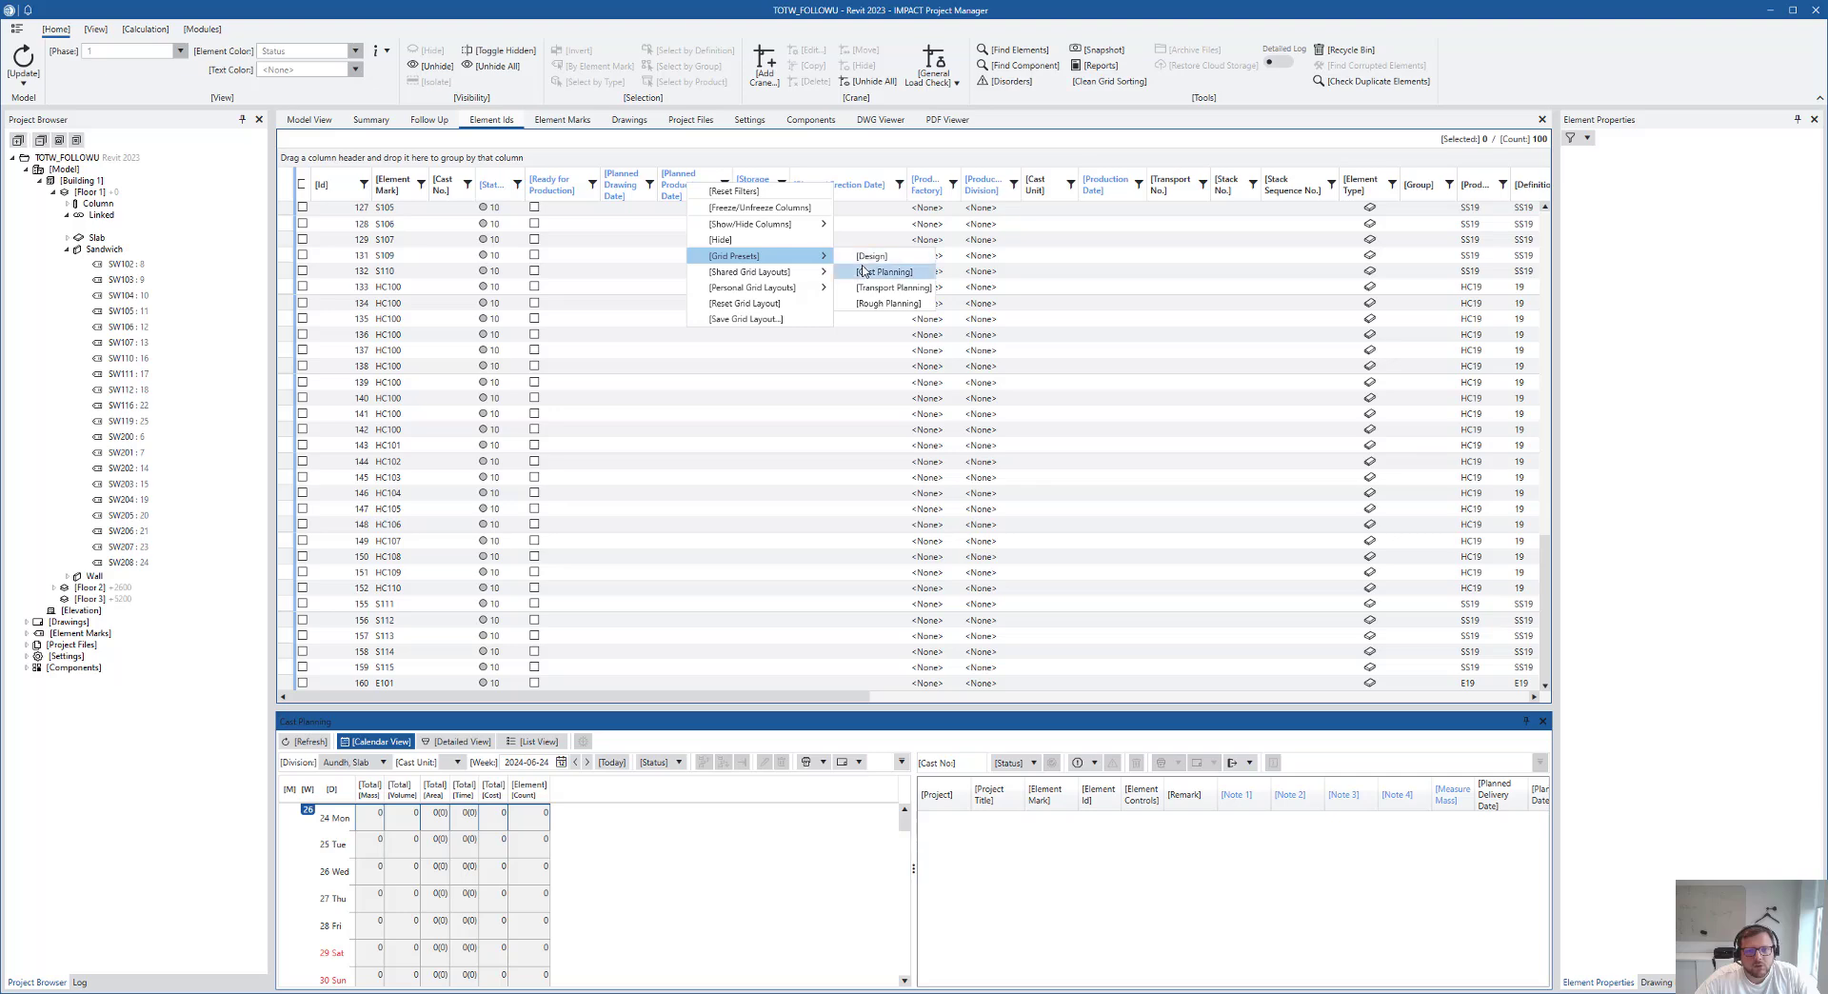
# Apply the Cast Planning and Transport Planning grid presets in turn to the Element Ids list
pyautogui.click(866, 271)
pyautogui.rightClick(713, 188)
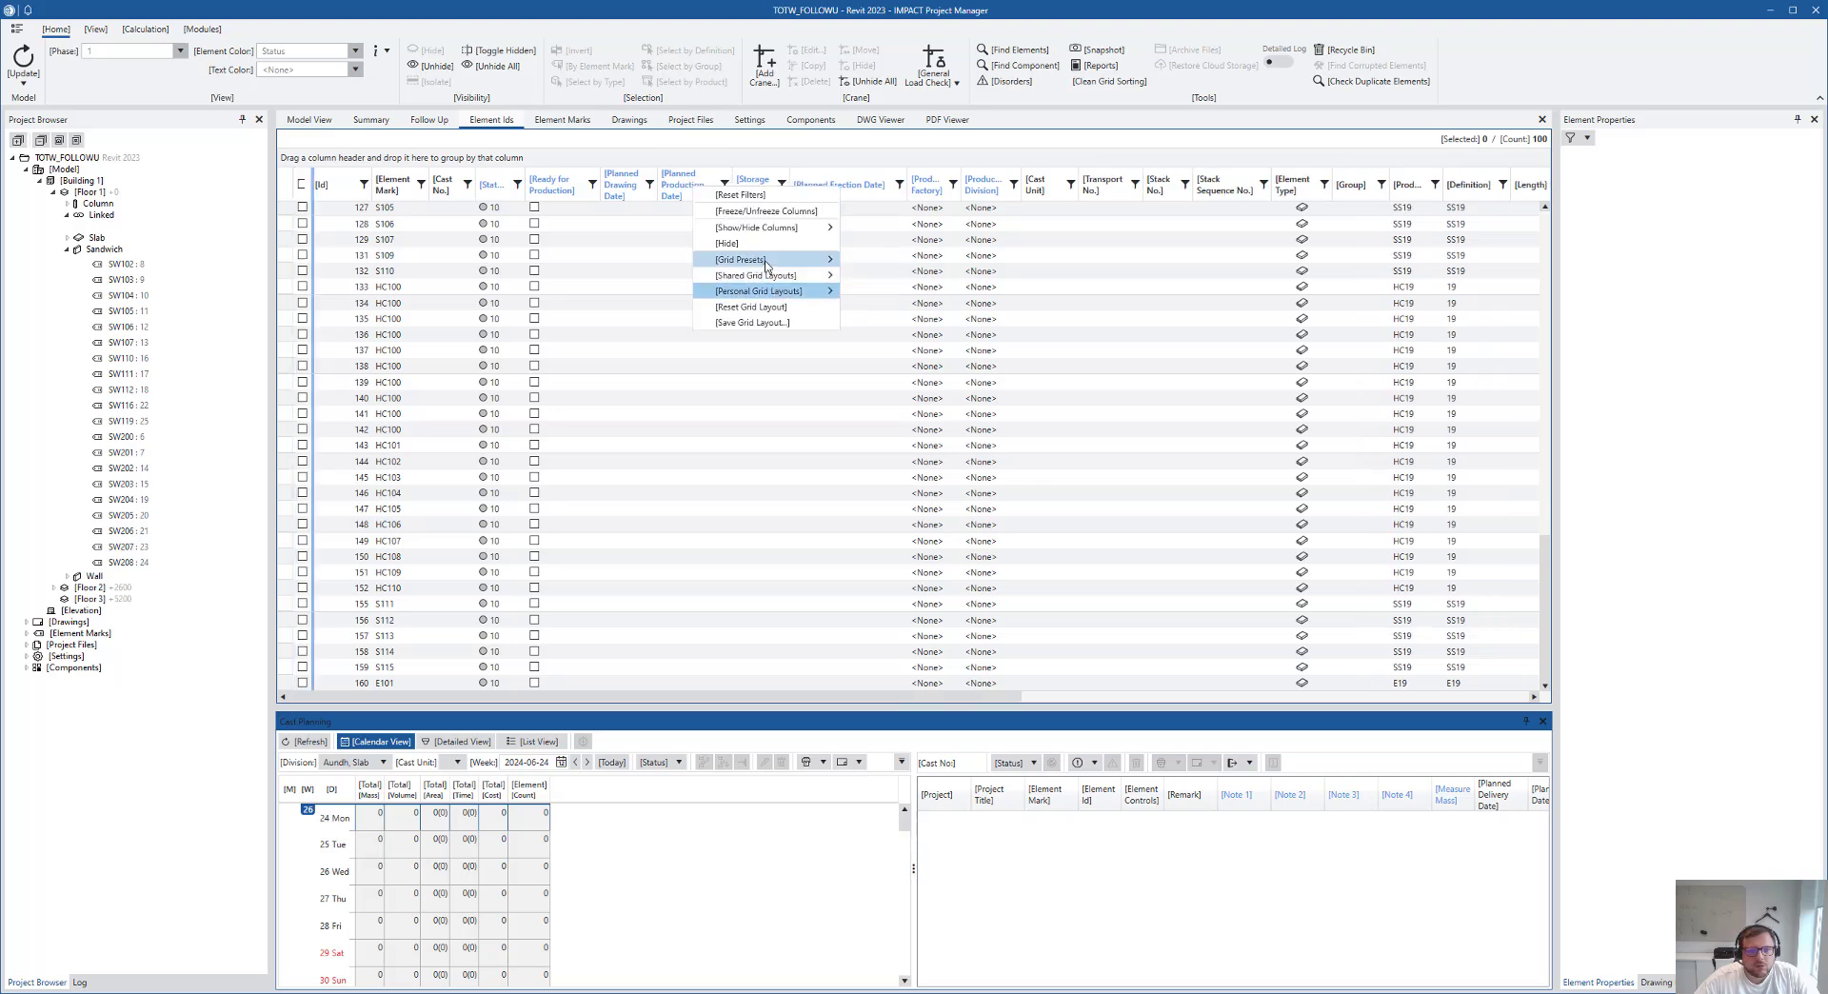
pyautogui.click(888, 298)
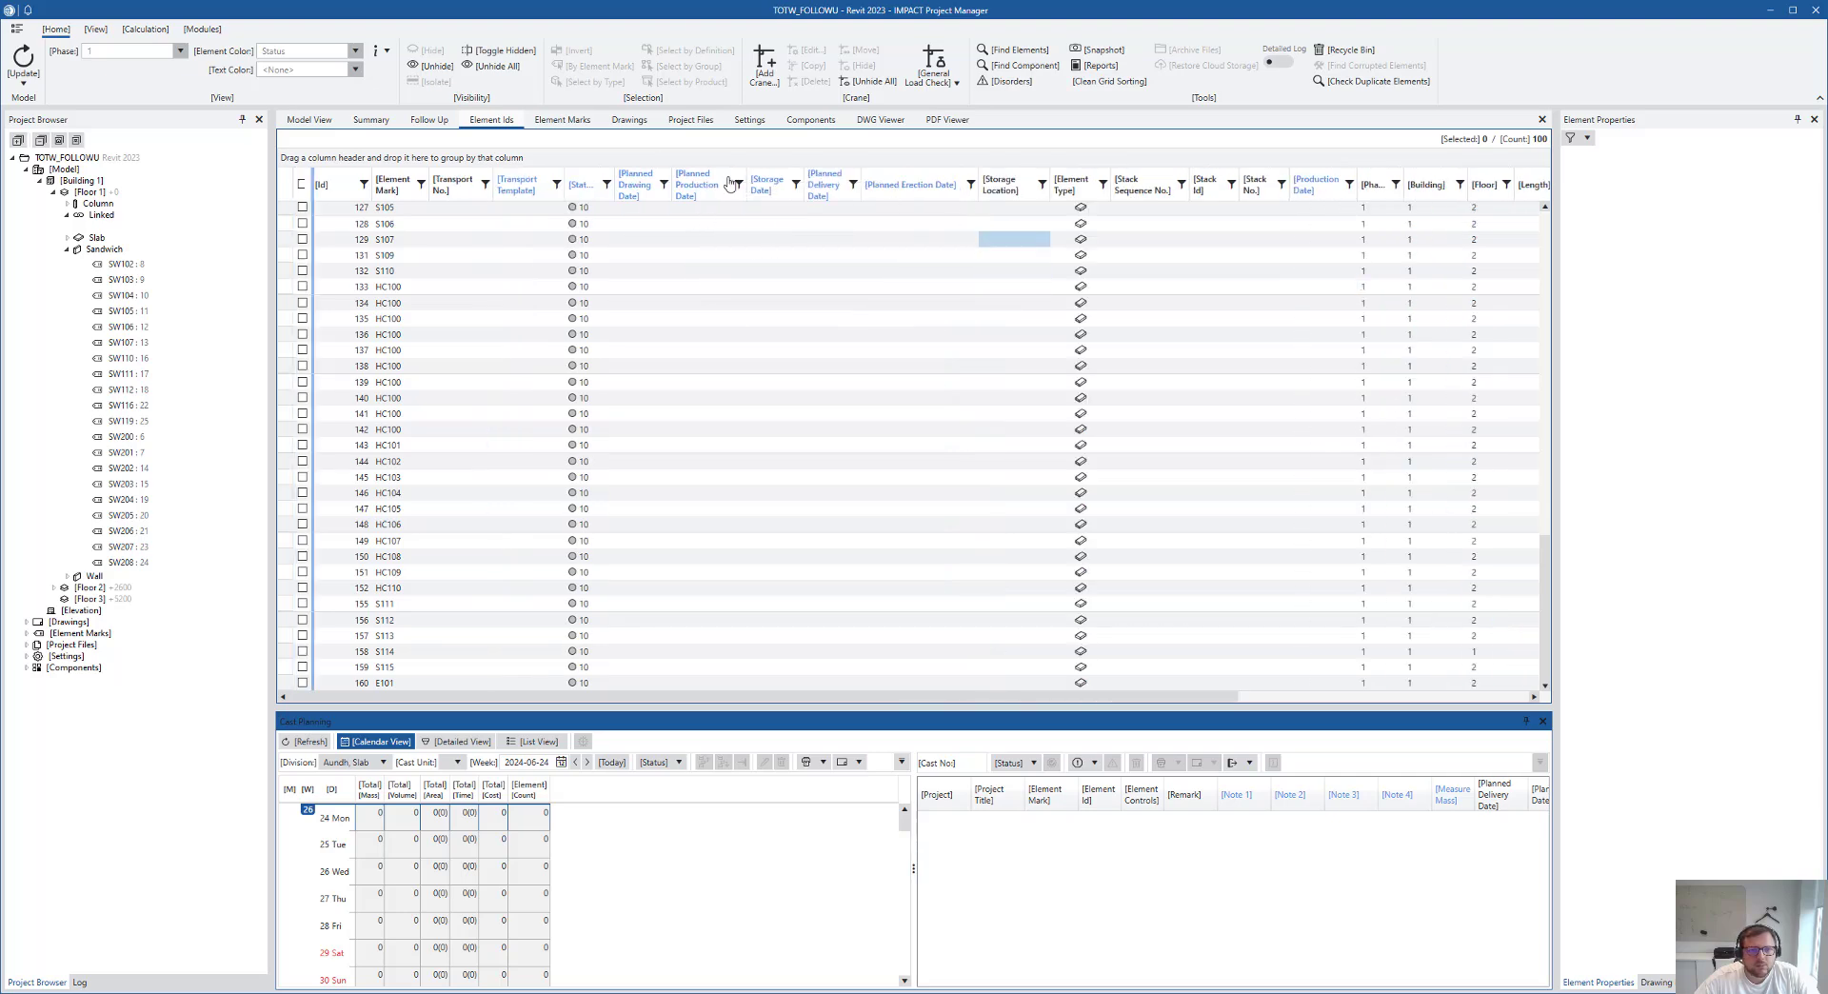
# Examine the columns that can be shown or hidden in the Element Ids grid, and close the list without changes
pyautogui.rightClick(666, 187)
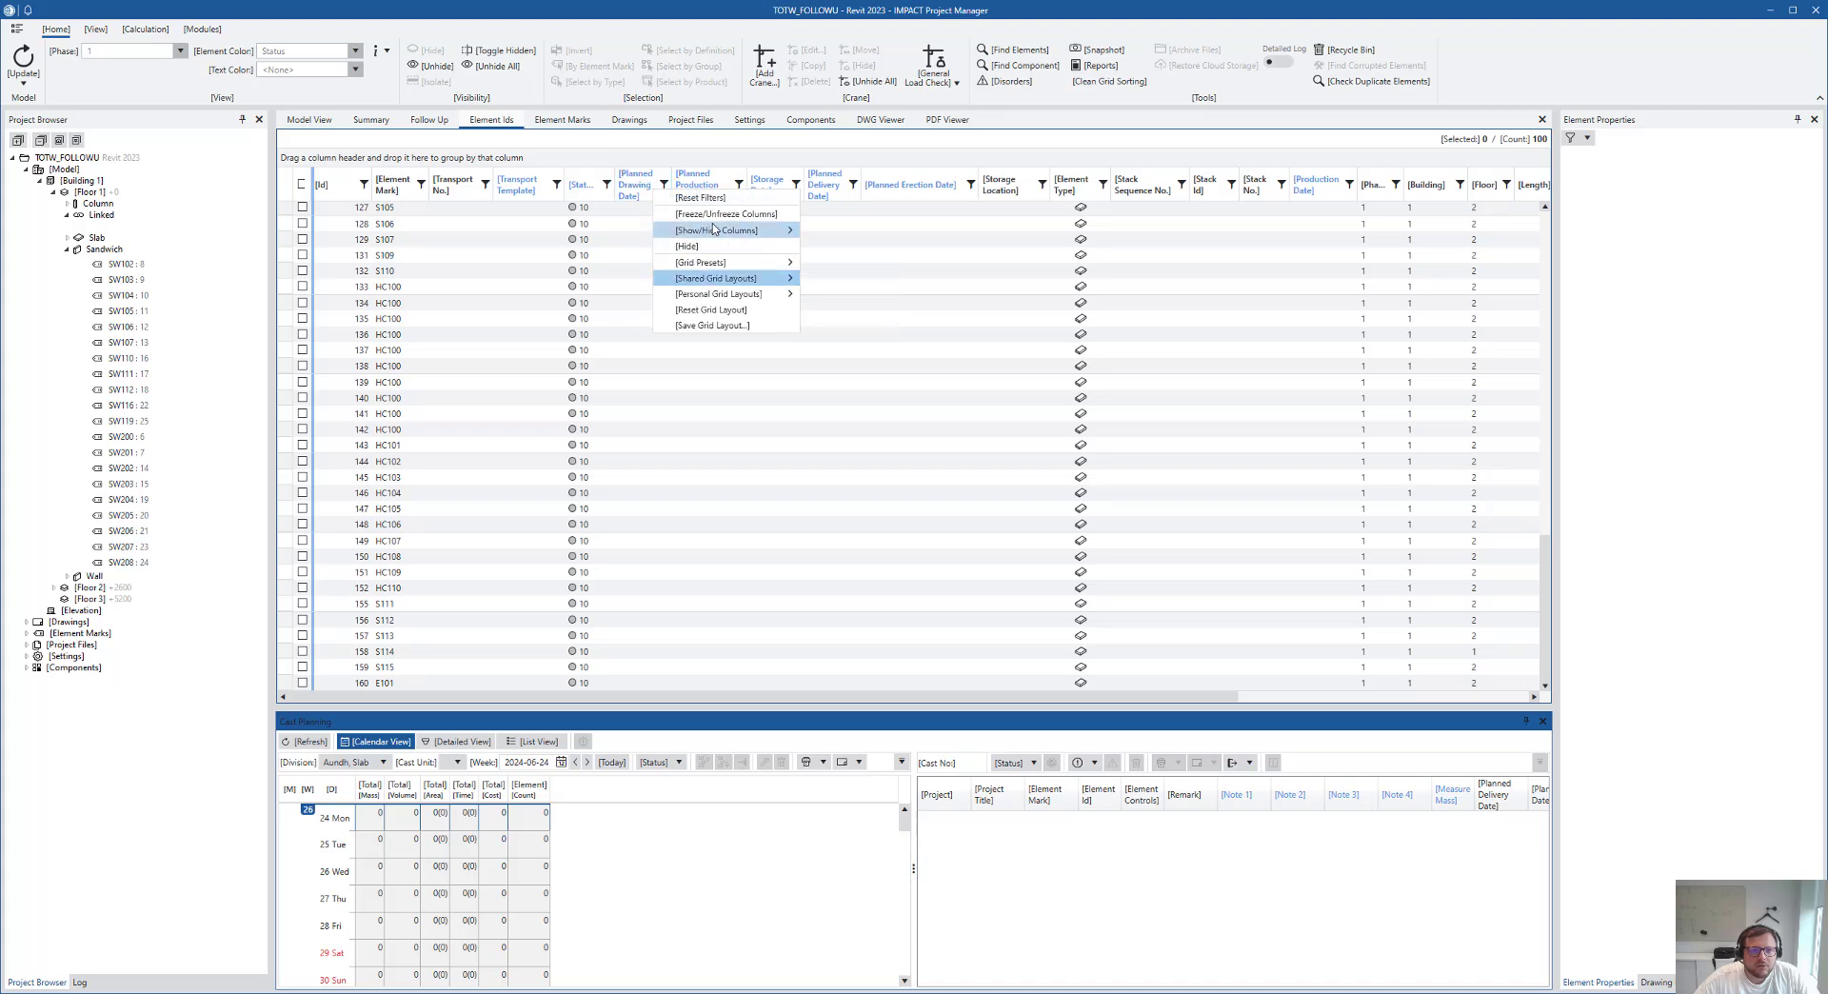
pyautogui.moveTo(716, 230)
pyautogui.scroll(-2, 868, 216)
pyautogui.scroll(4, 868, 216)
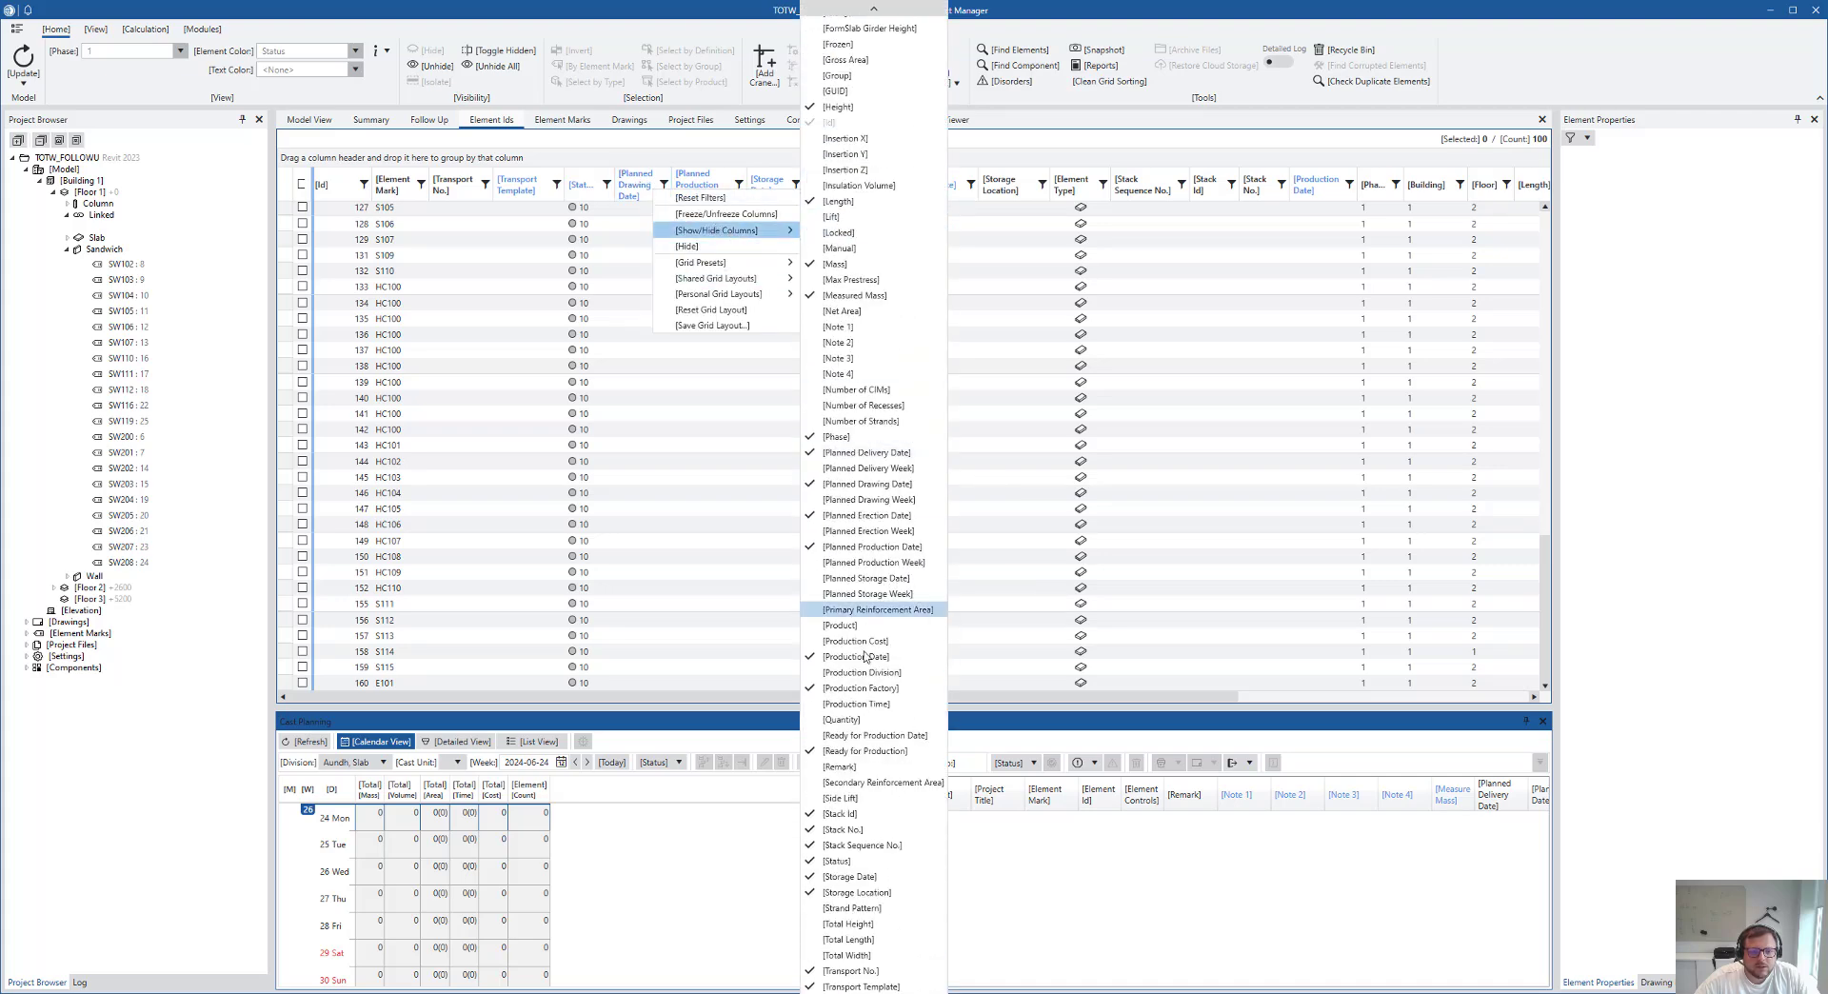
pyautogui.scroll(2, 841, 943)
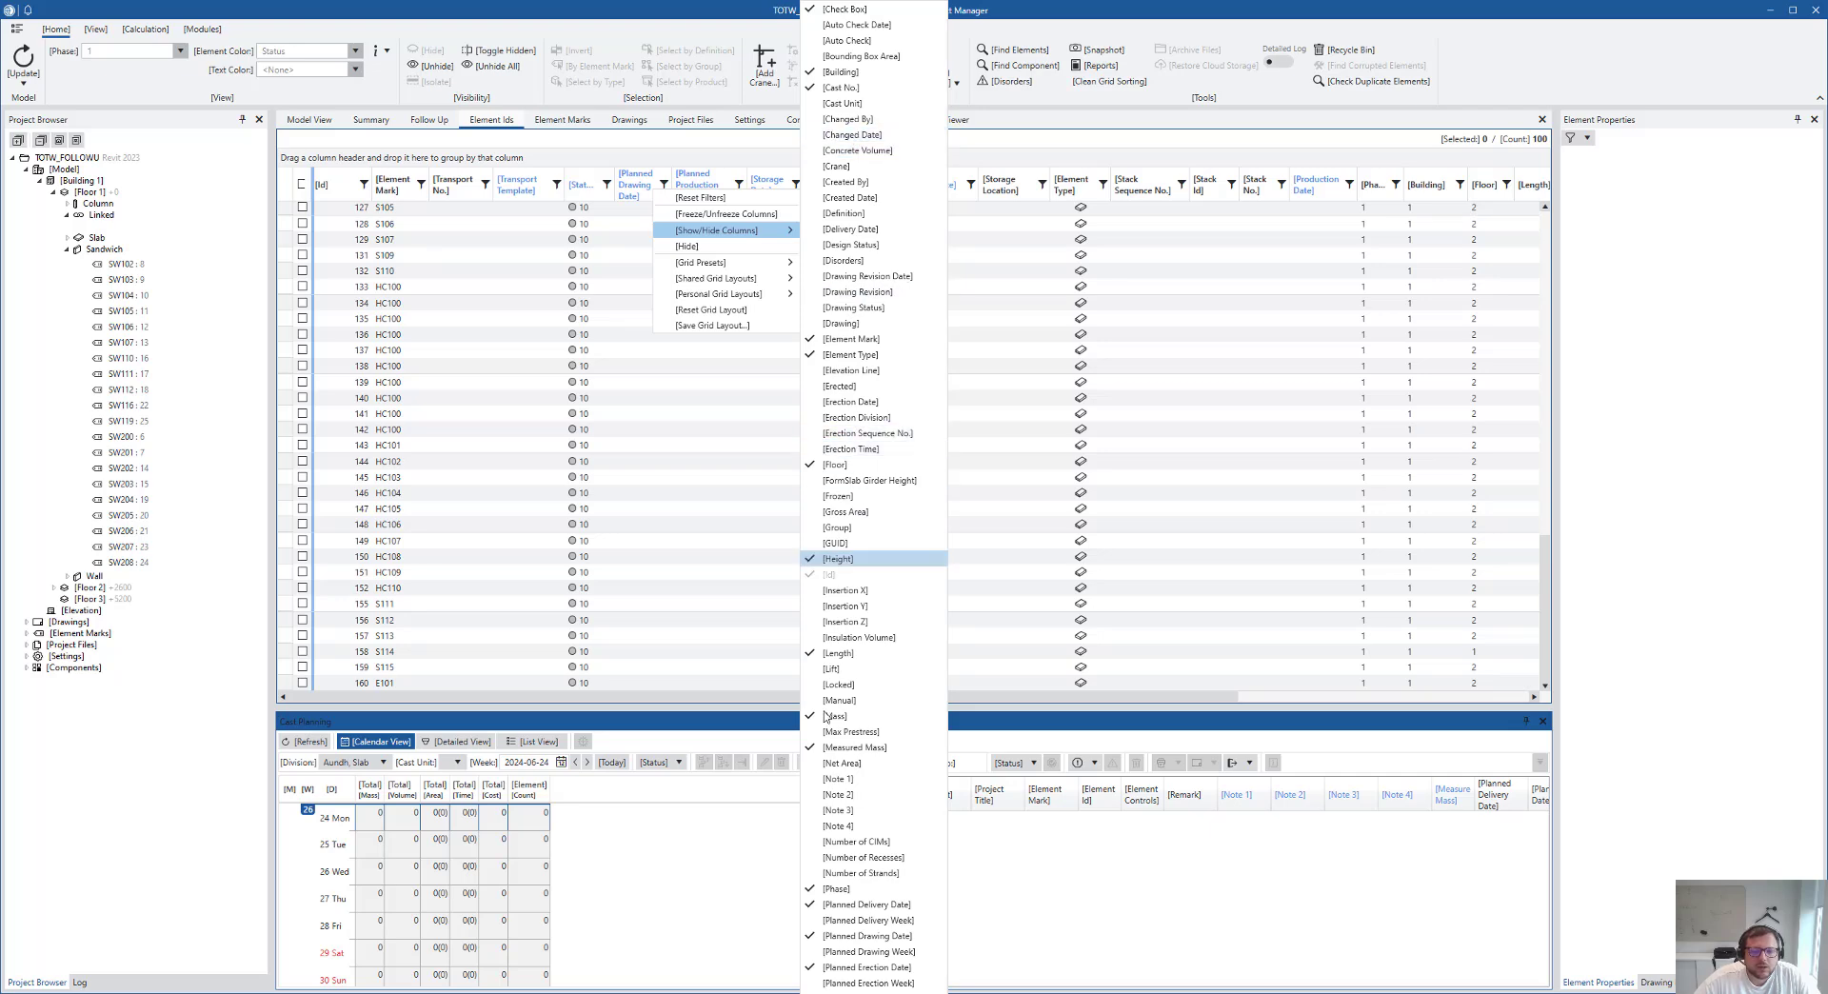
pyautogui.click(724, 848)
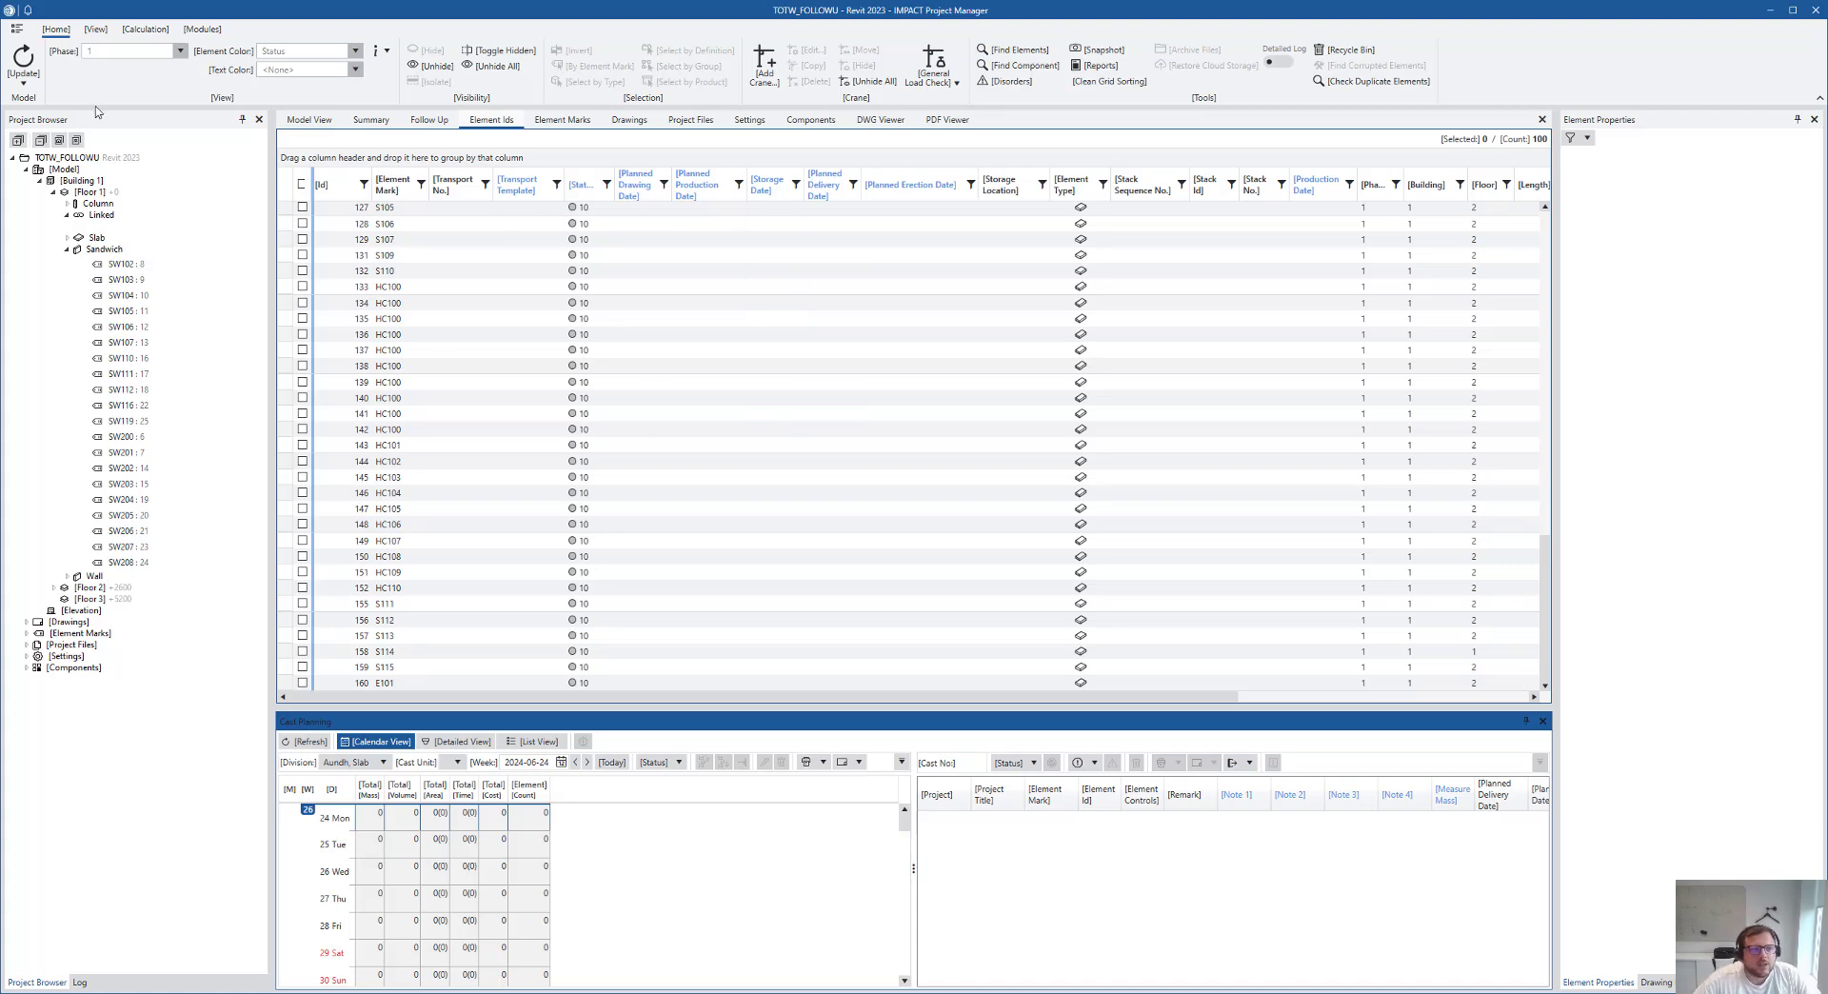
# Switch to the Model View and open the IMPACT Reports dialog for the TOTW_FOLLOWU project
pyautogui.click(314, 123)
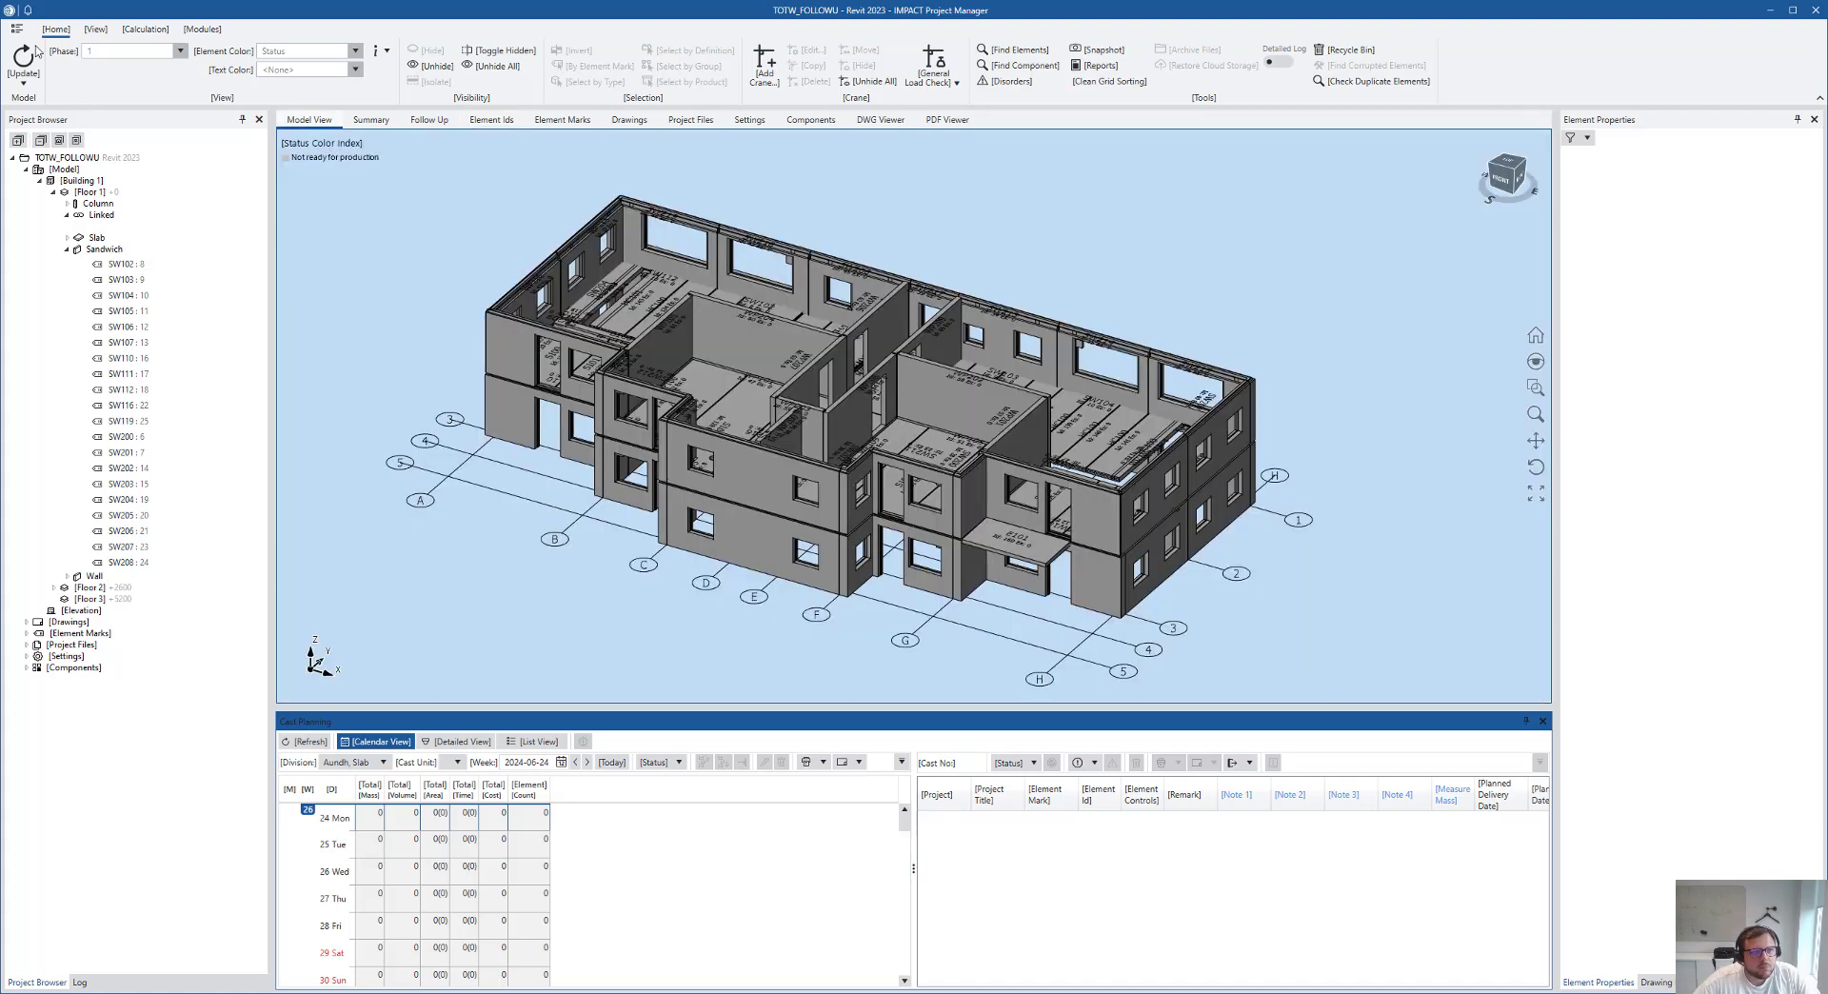
pyautogui.click(16, 29)
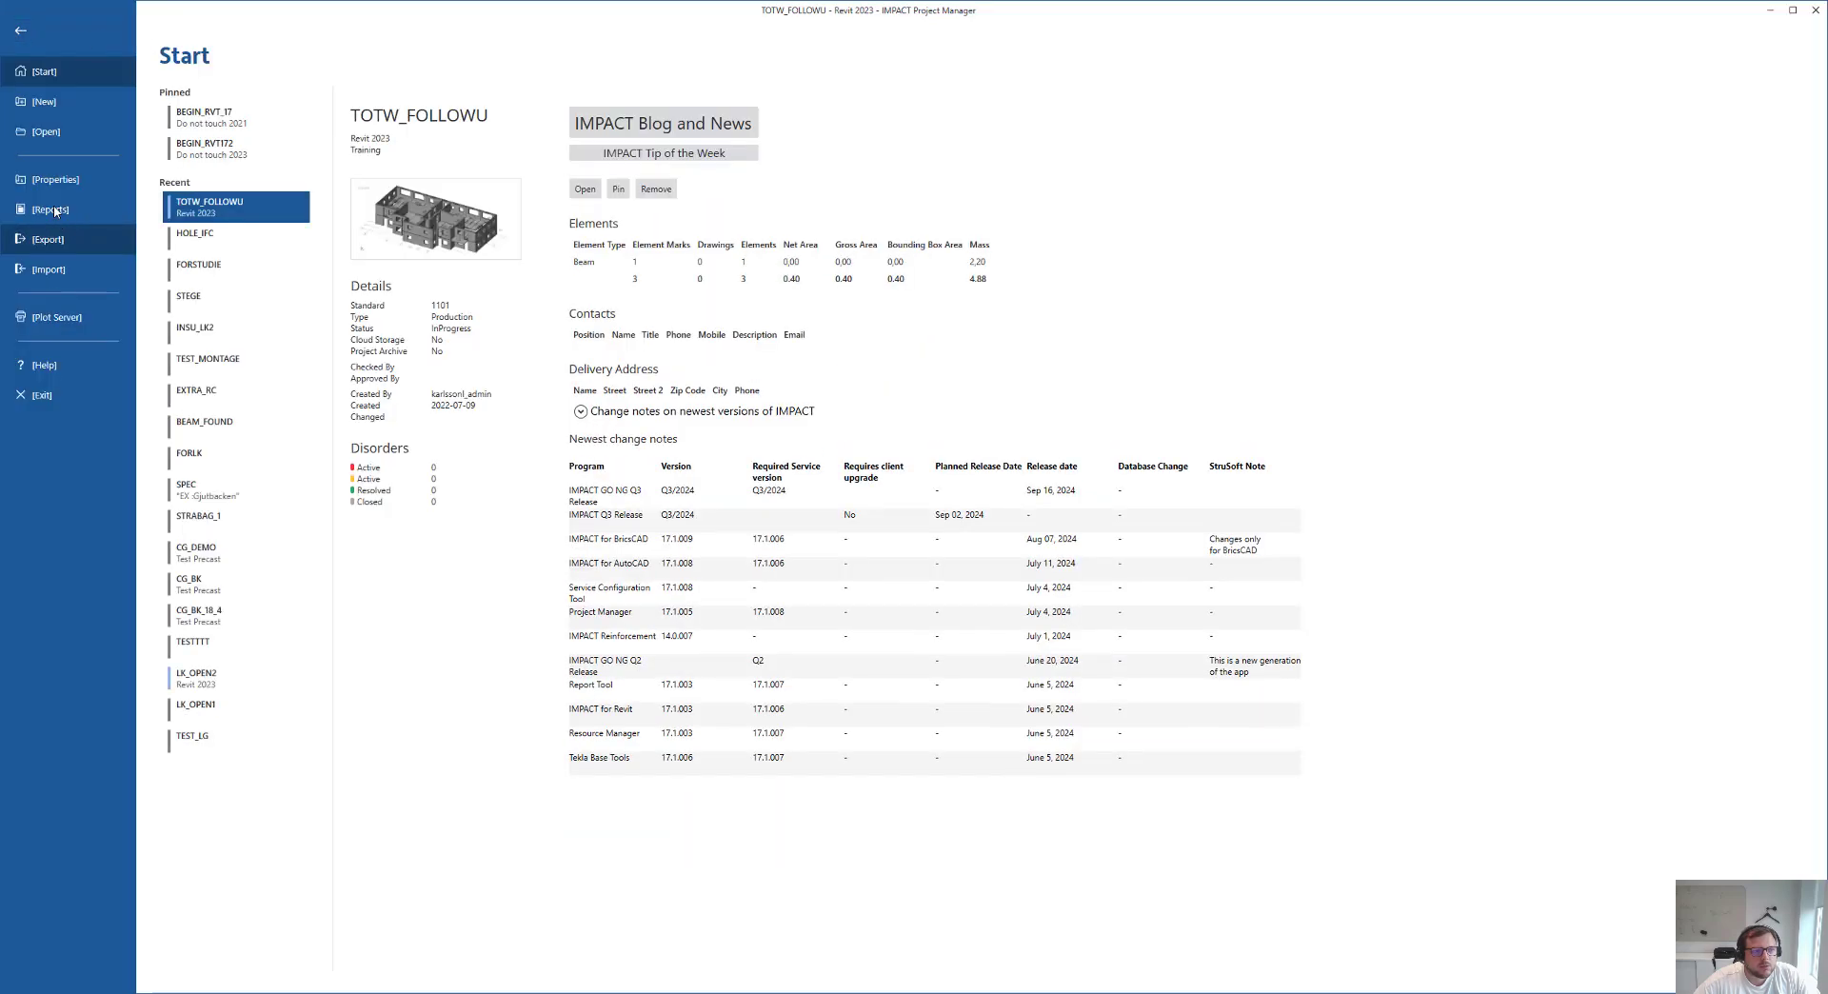
pyautogui.click(21, 30)
pyautogui.click(24, 31)
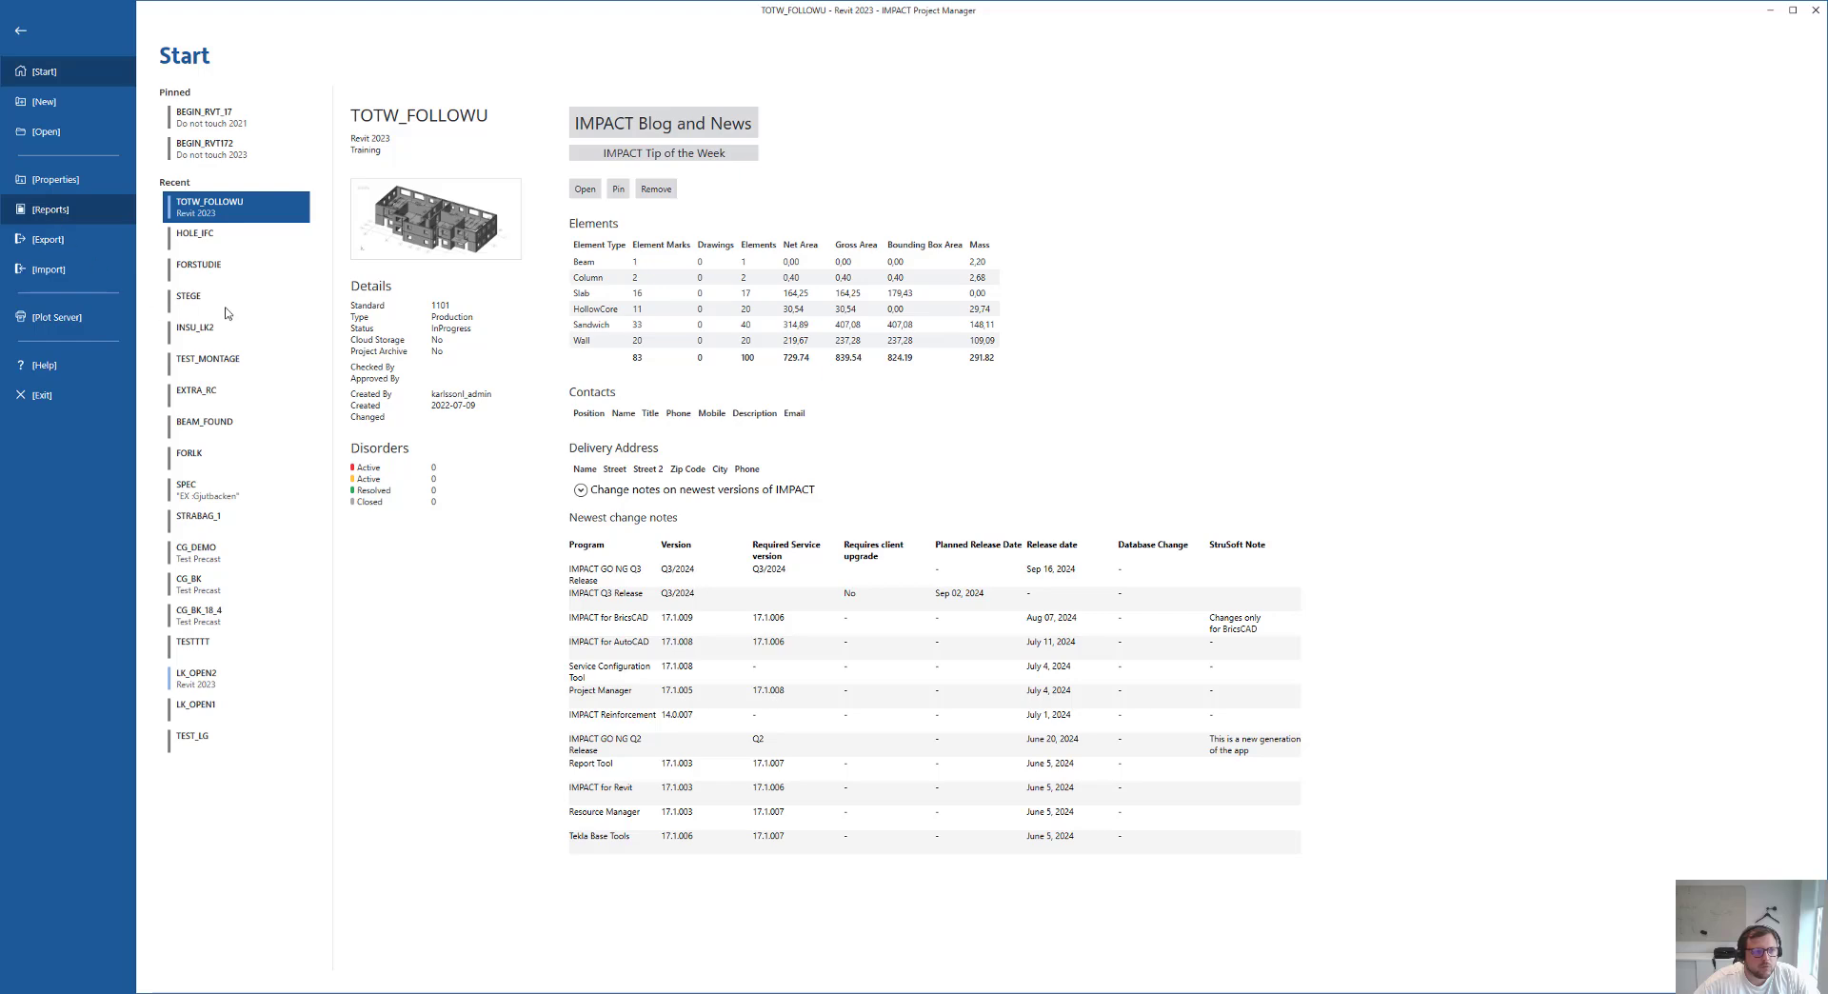
pyautogui.click(50, 210)
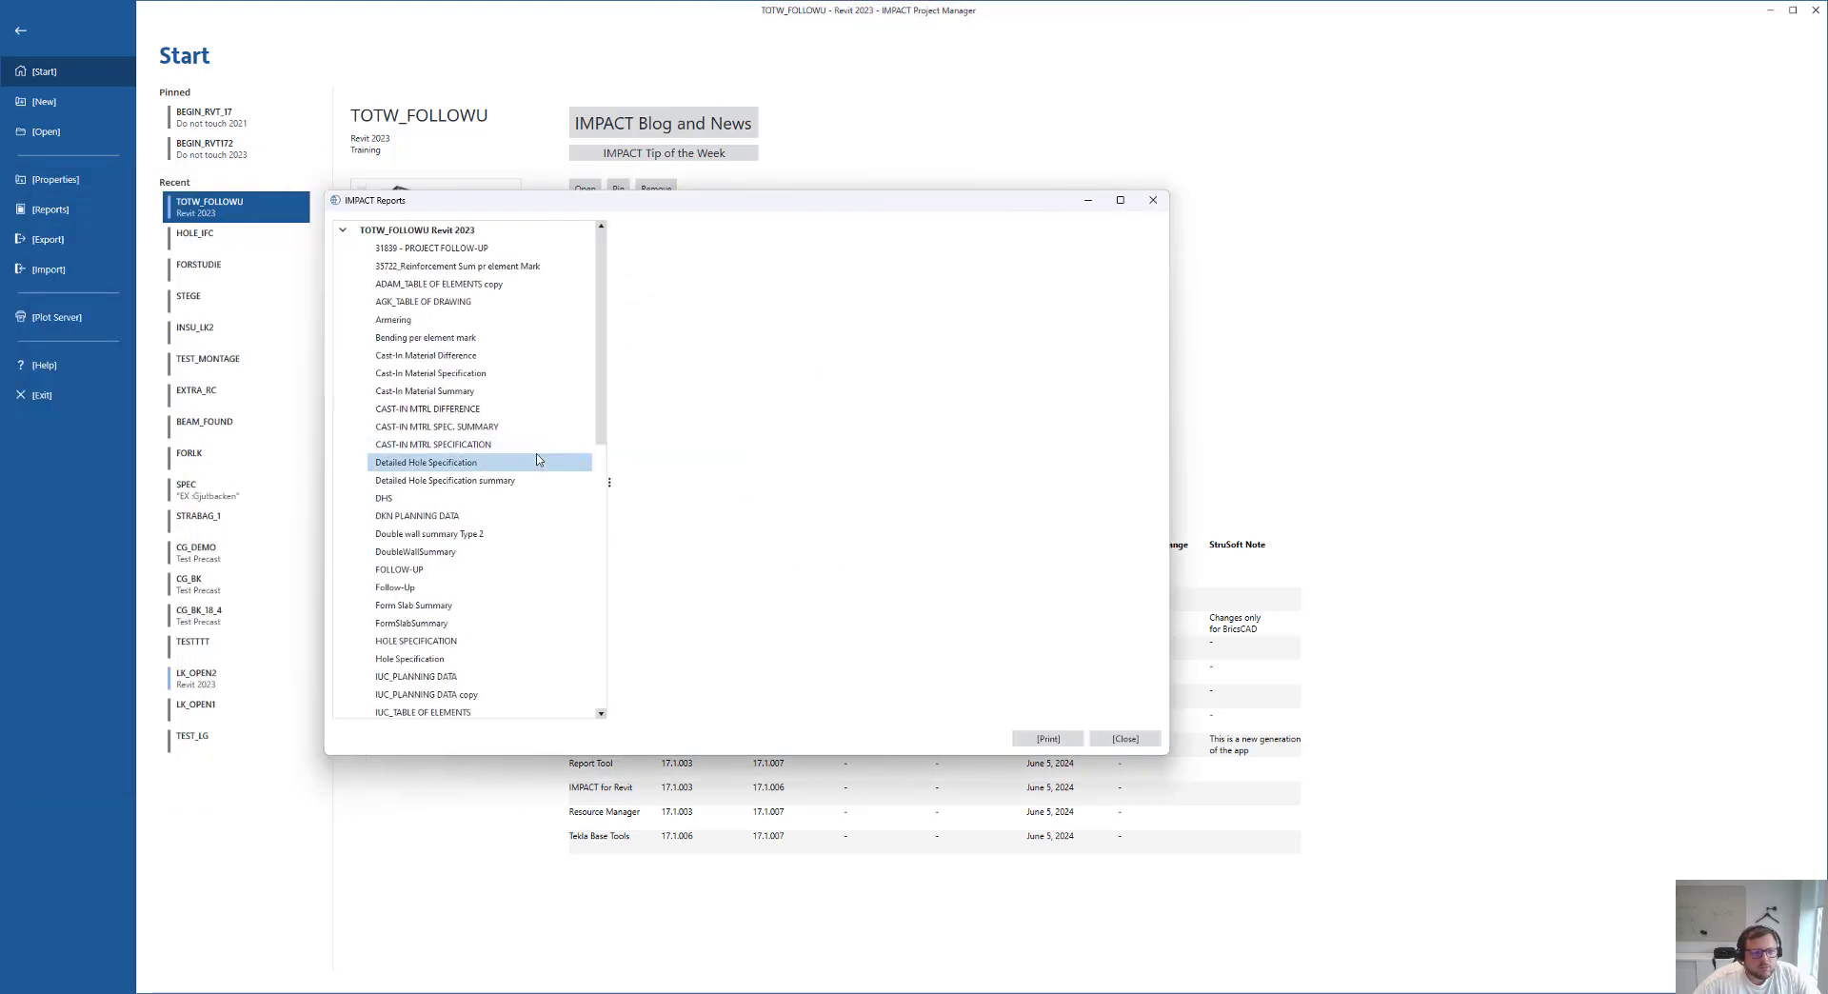
# Print the "PROJECT FOLLOW-UP - New imported" report for all element marks and switch to the resulting Excel workbook
pyautogui.scroll(-3, 538, 460)
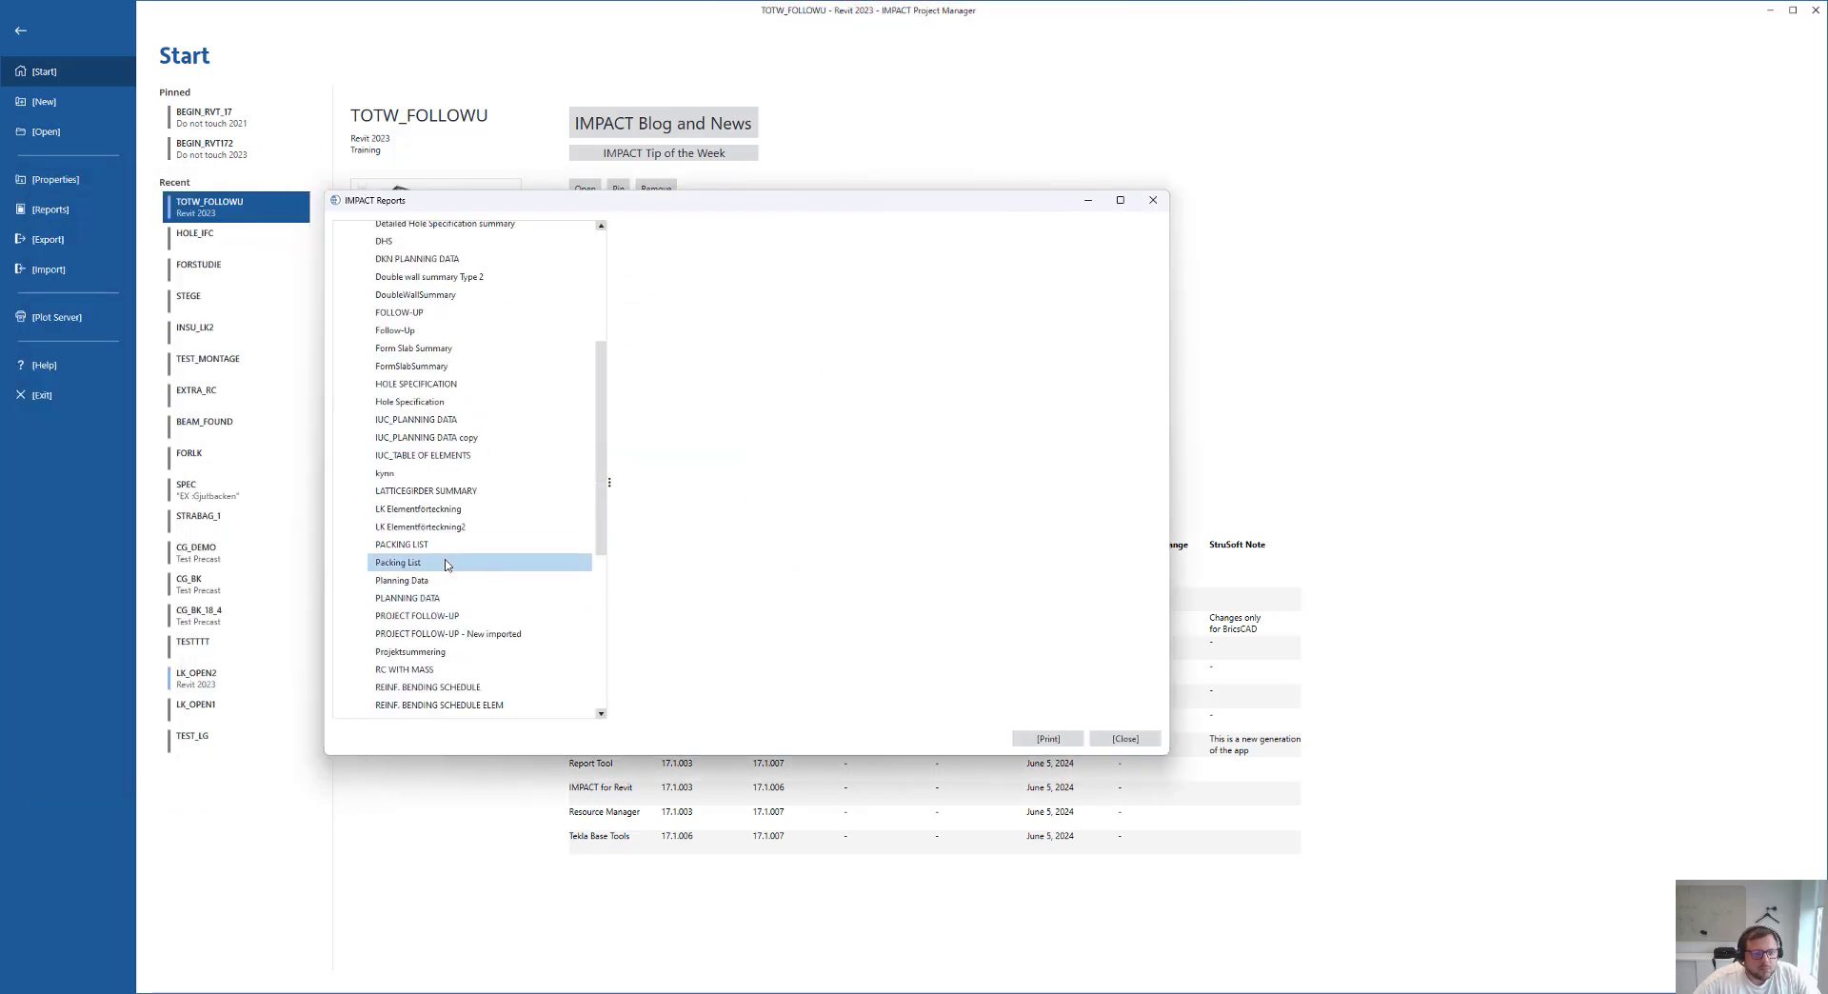
pyautogui.click(458, 636)
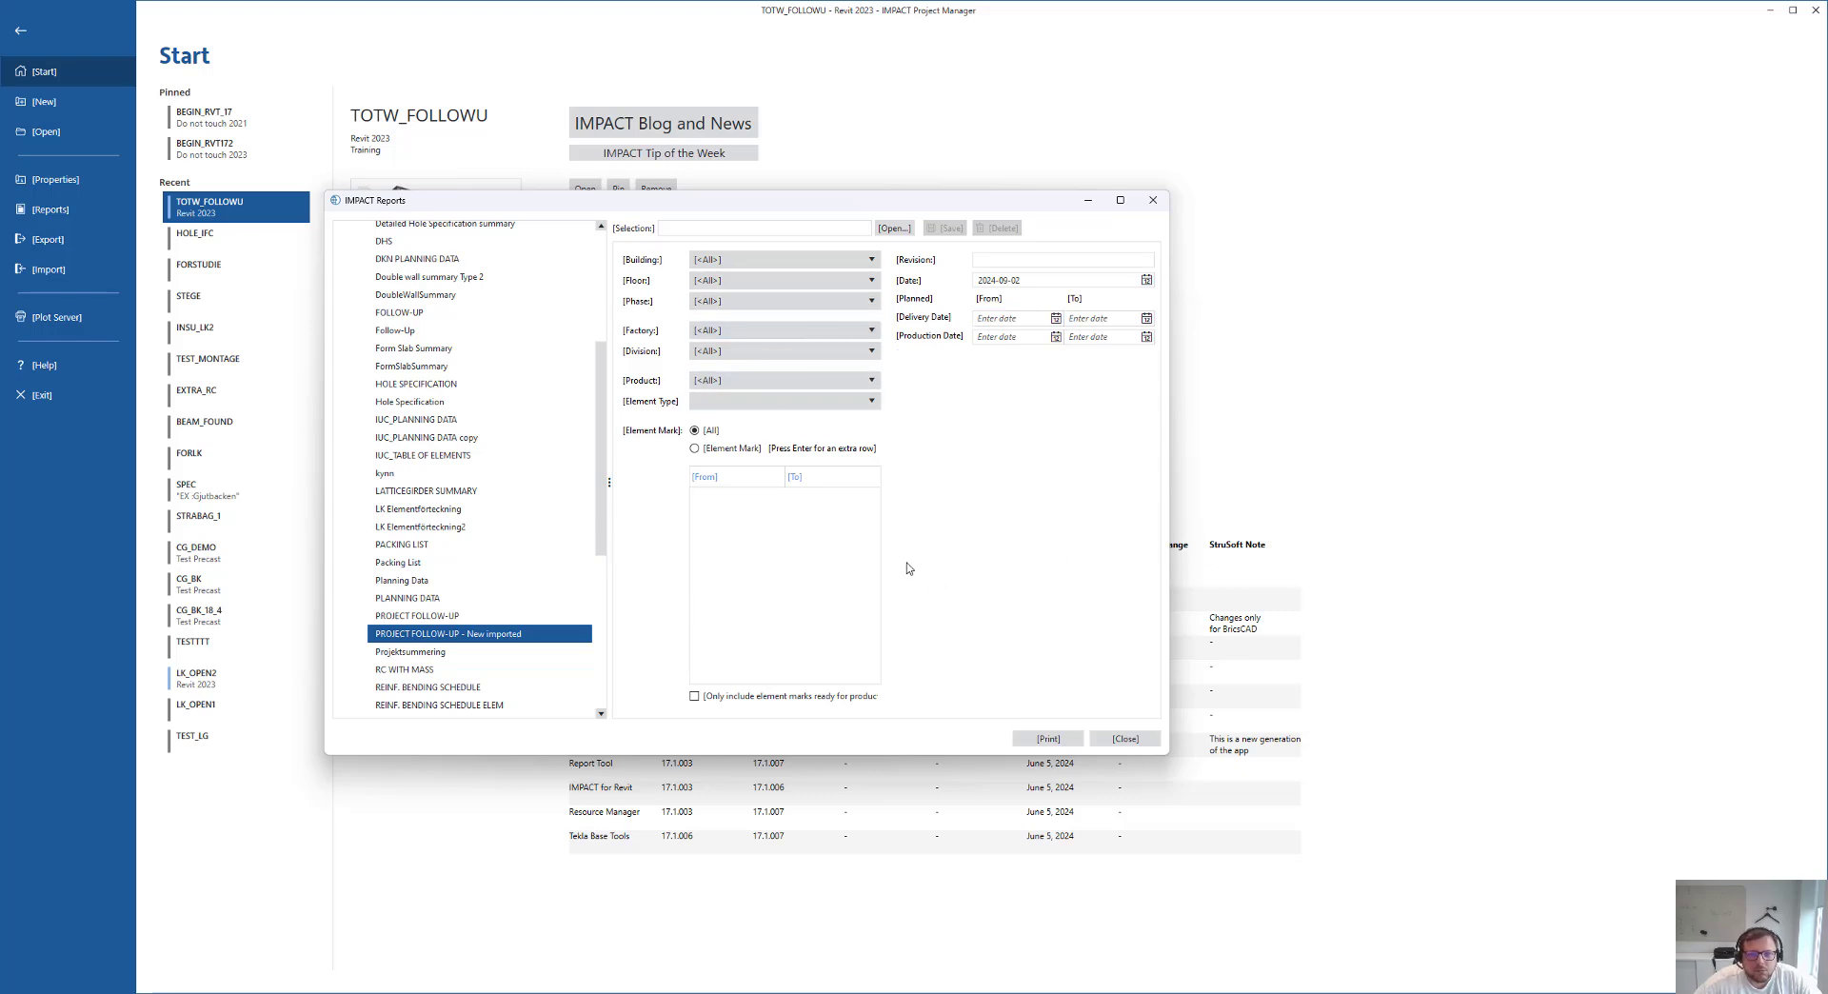
pyautogui.click(1048, 738)
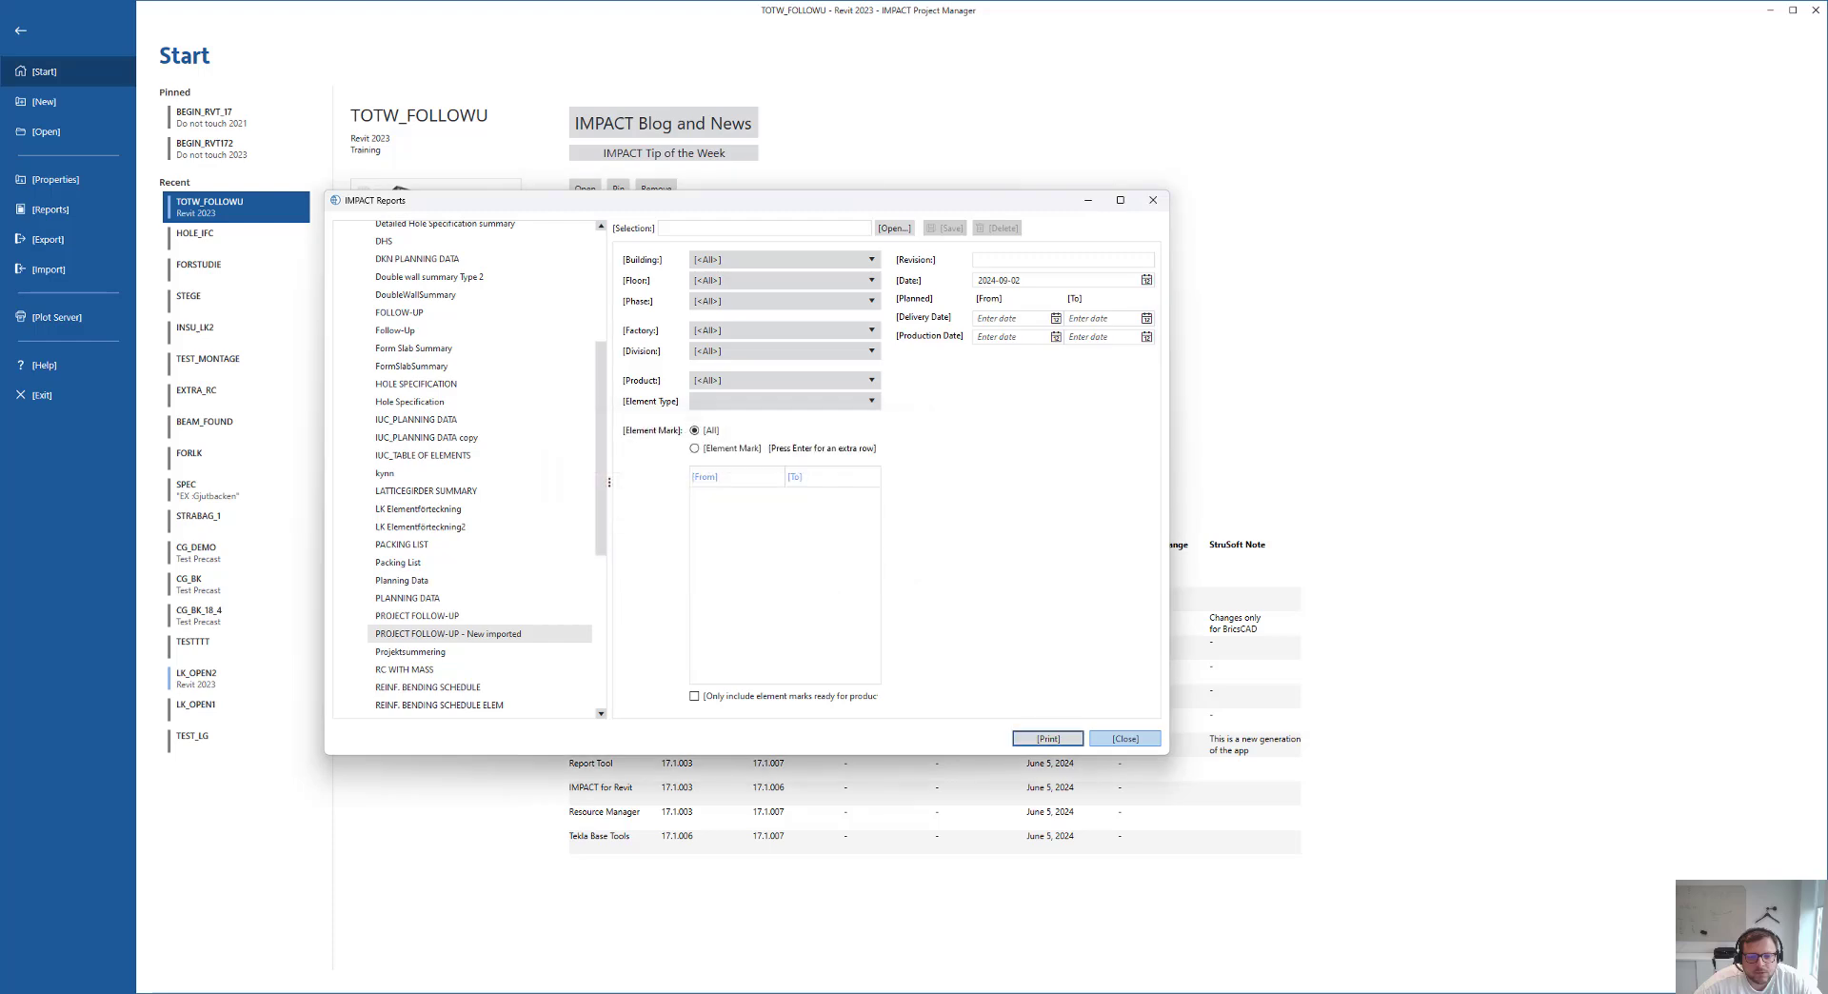
pyautogui.click(1186, 992)
pyautogui.click(1222, 960)
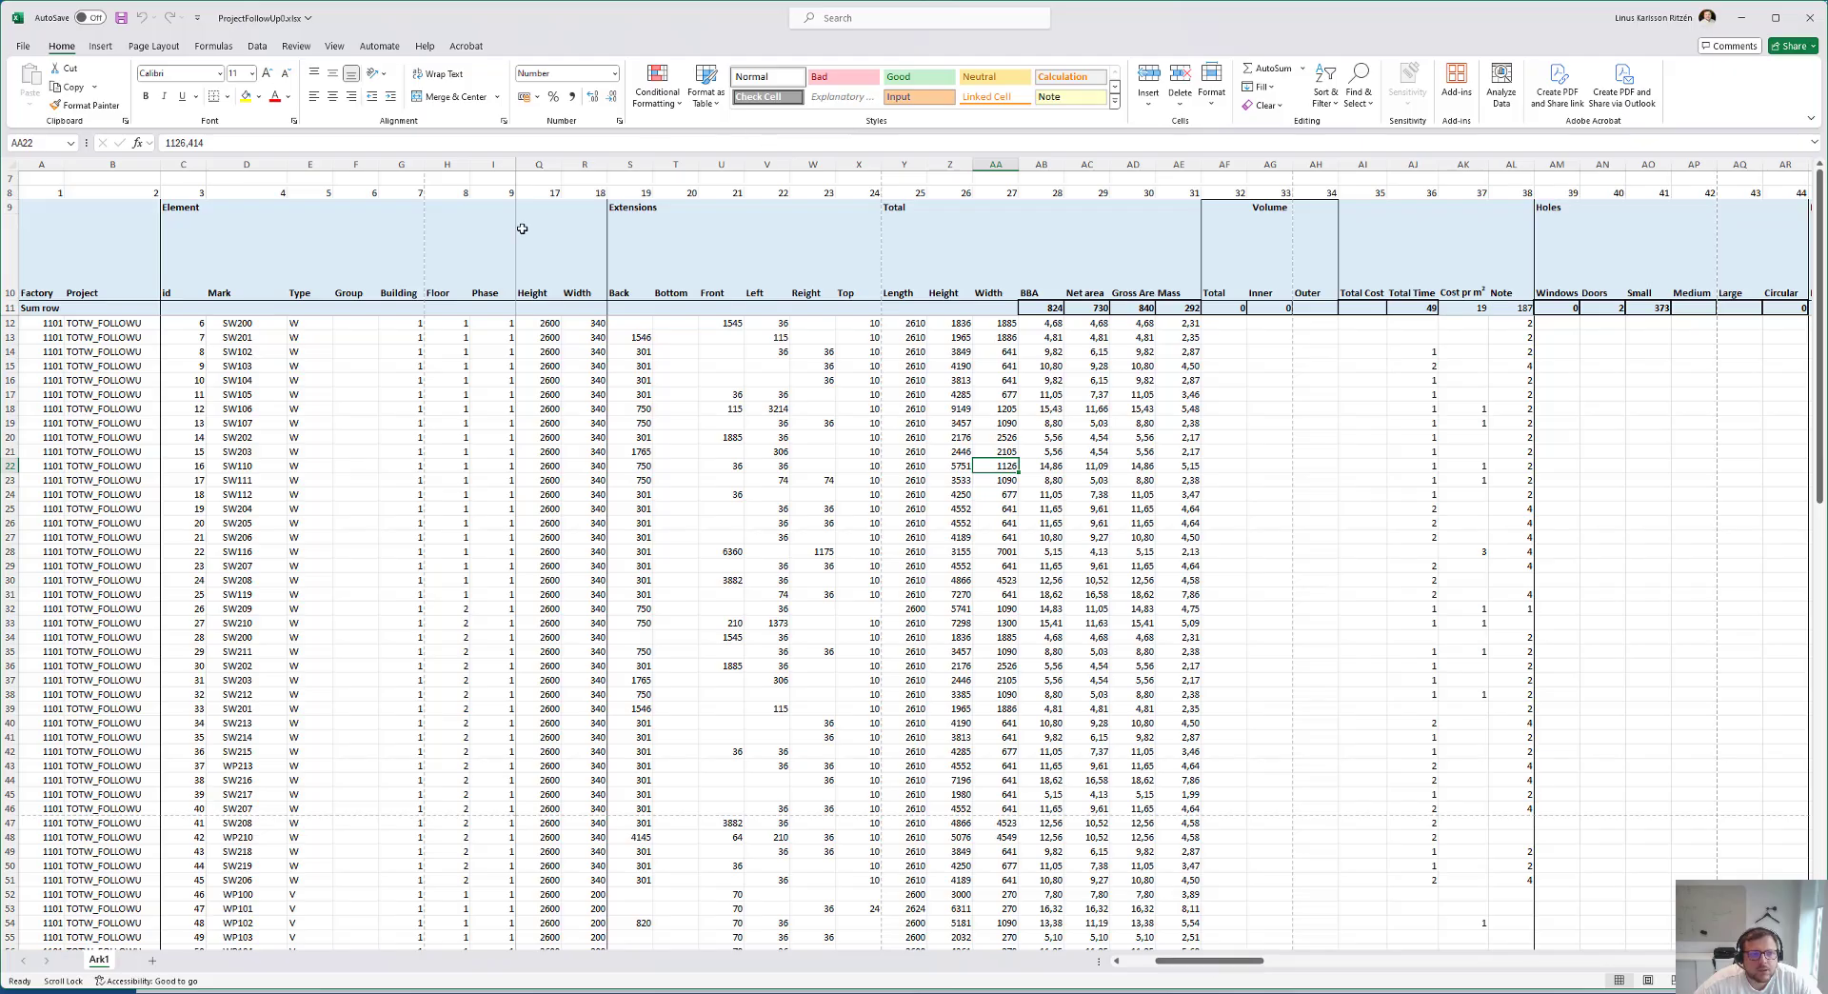
# Examine the element, production, extensions and total columns of the follow-up workbook across its element rows
pyautogui.scroll(-1, 714, 430)
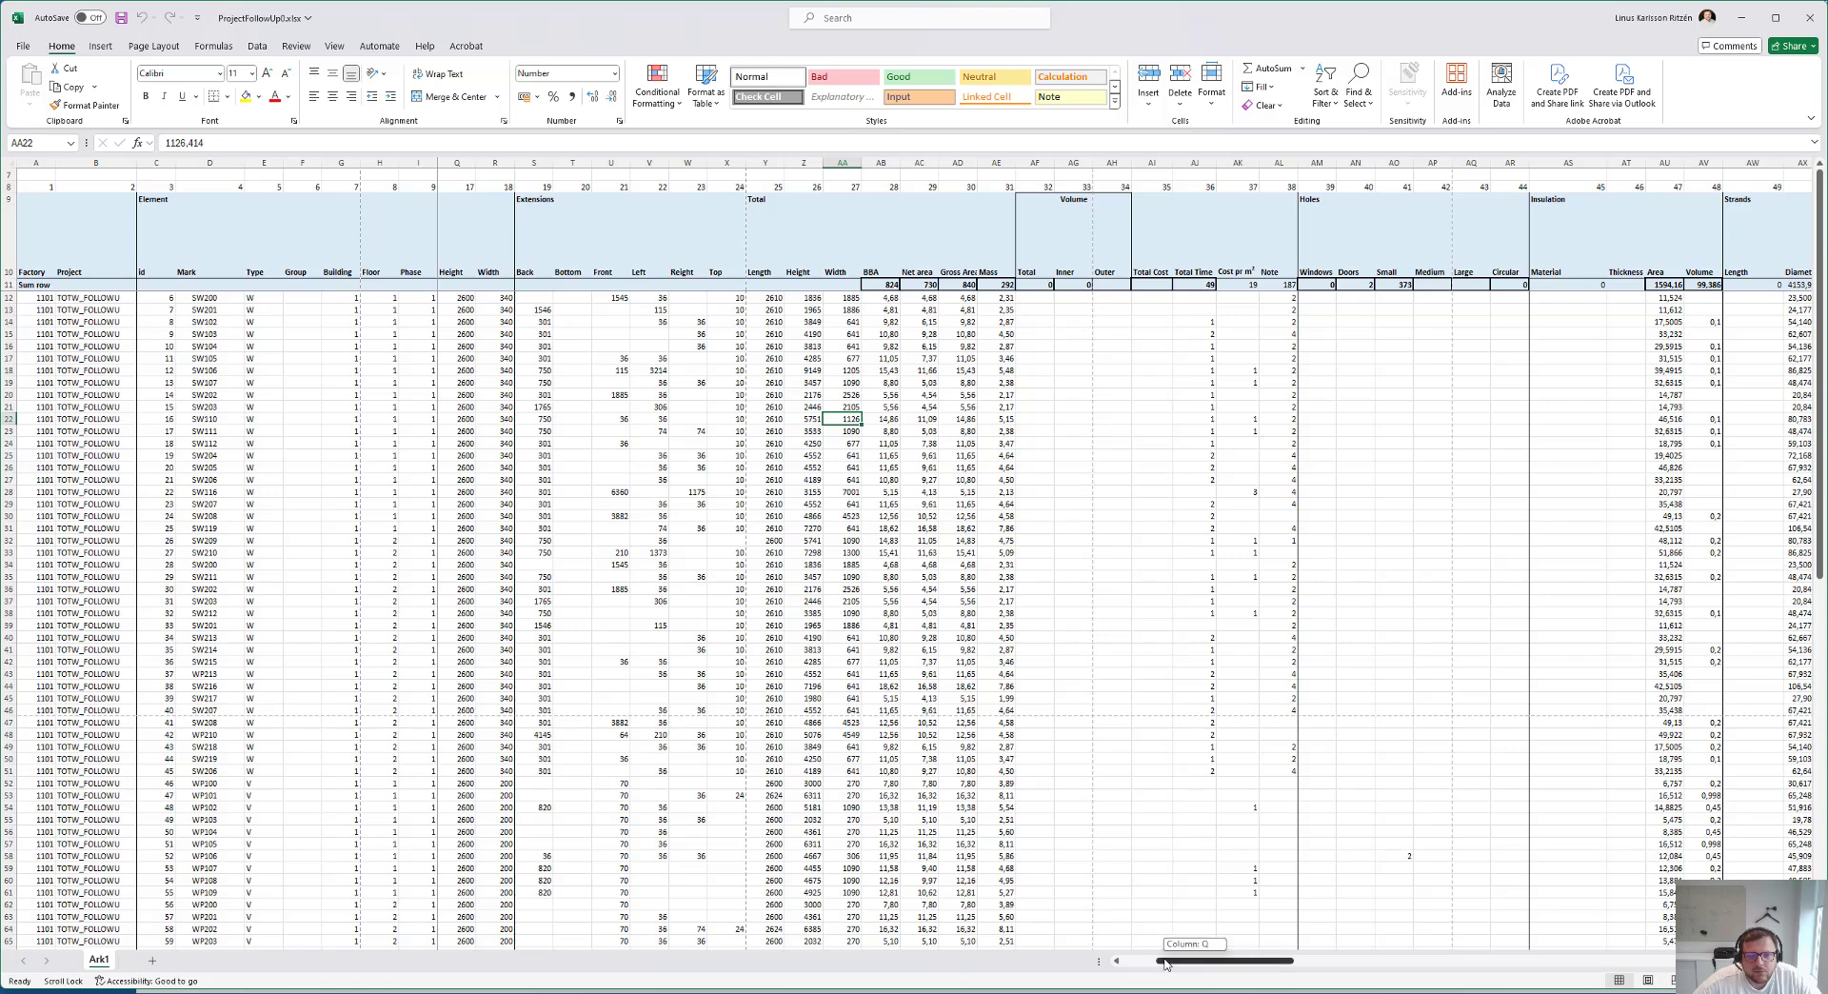
pyautogui.moveTo(1191, 960); pyautogui.dragTo(1060, 959)
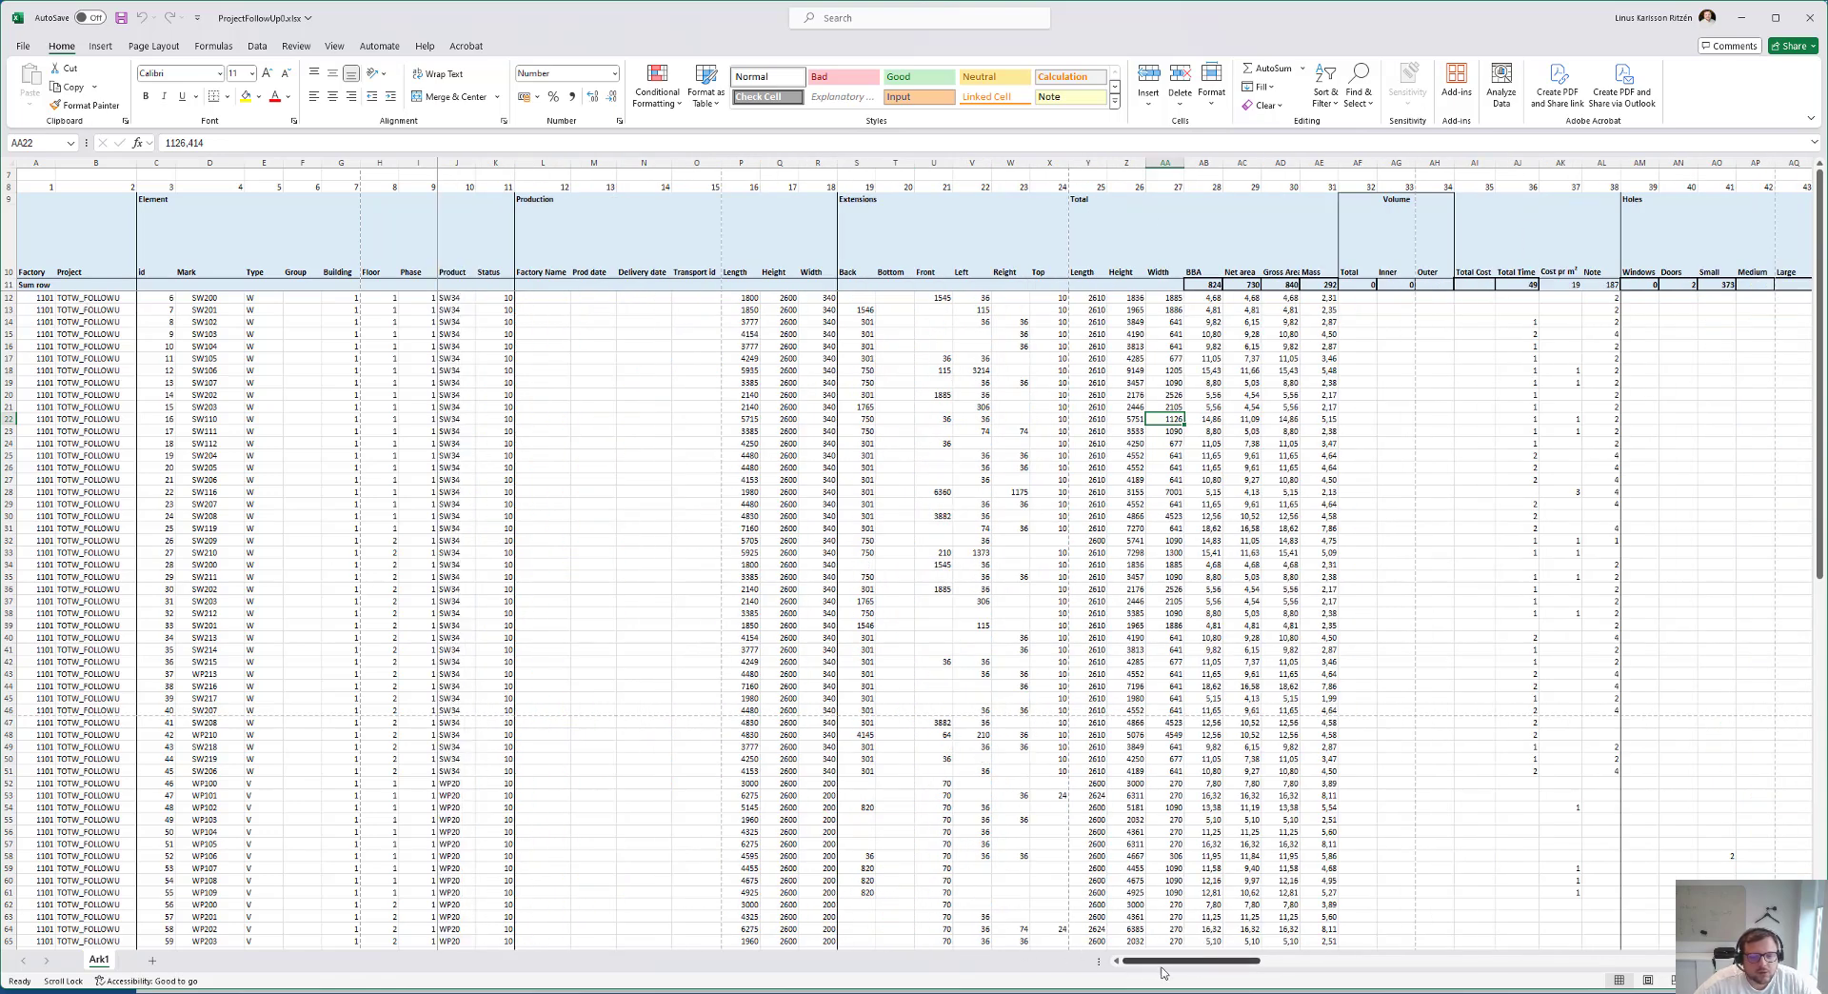
pyautogui.moveTo(1171, 966); pyautogui.dragTo(1171, 966)
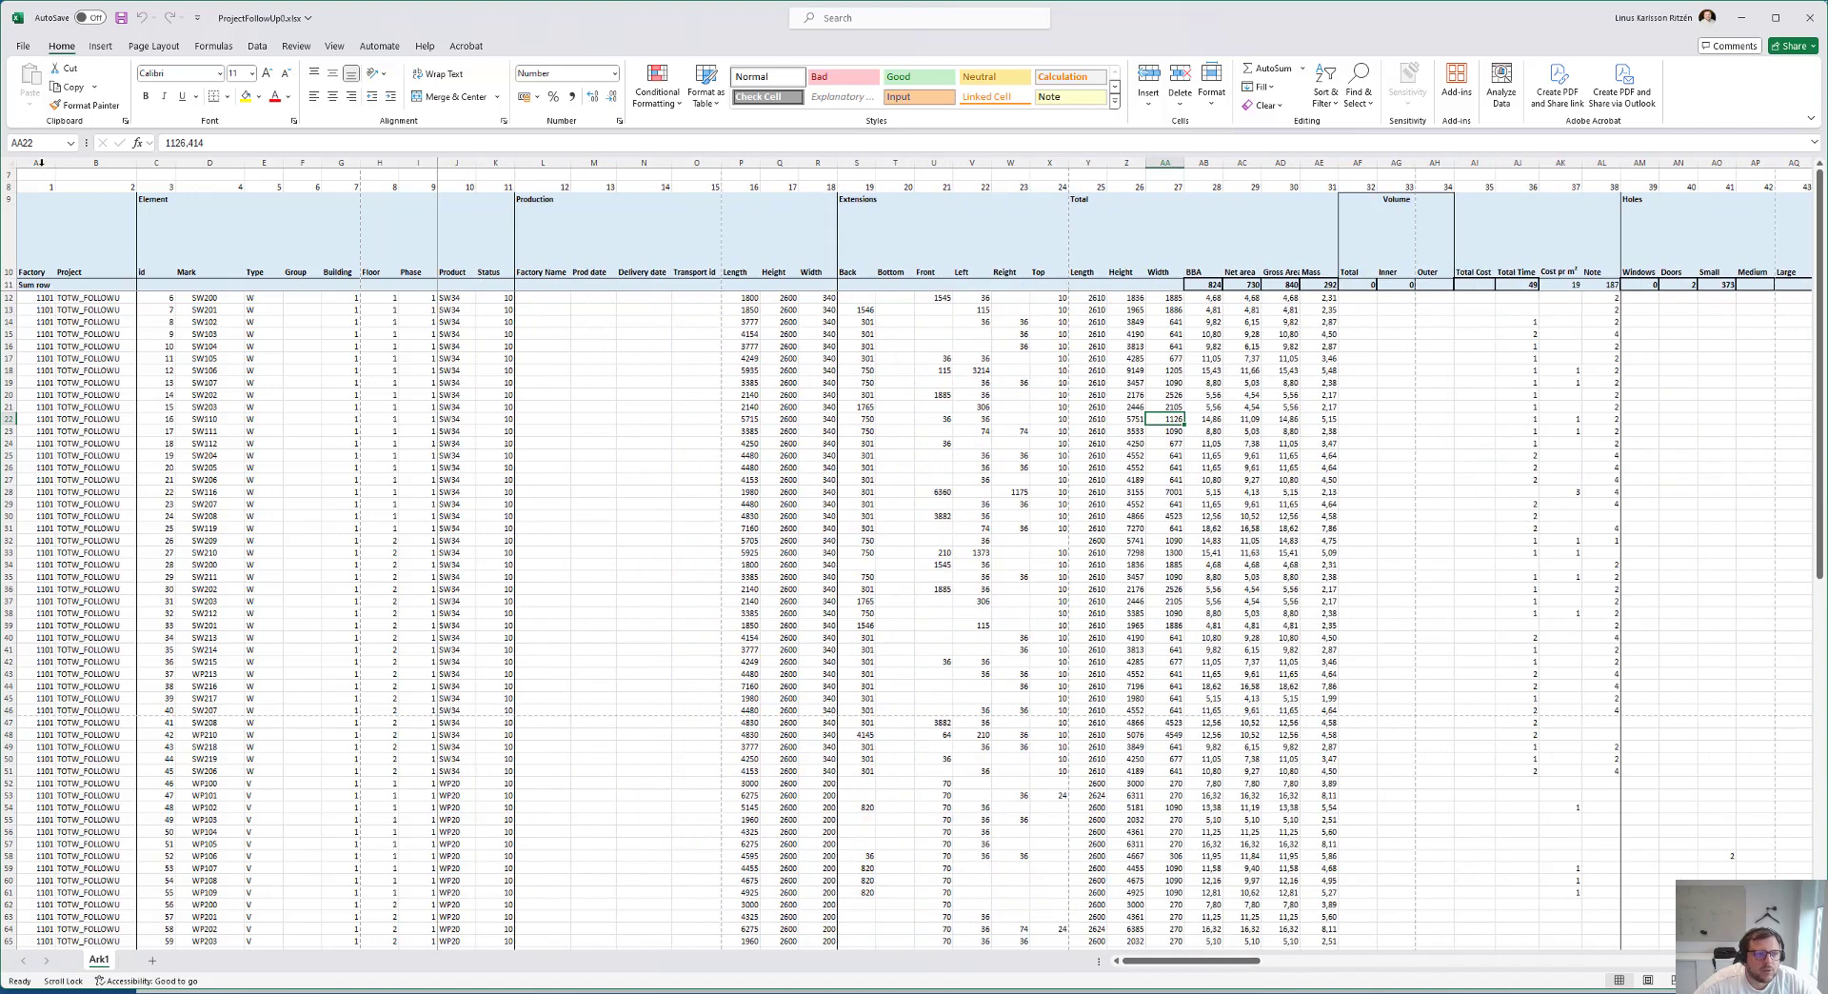
pyautogui.moveTo(41, 163); pyautogui.dragTo(419, 163)
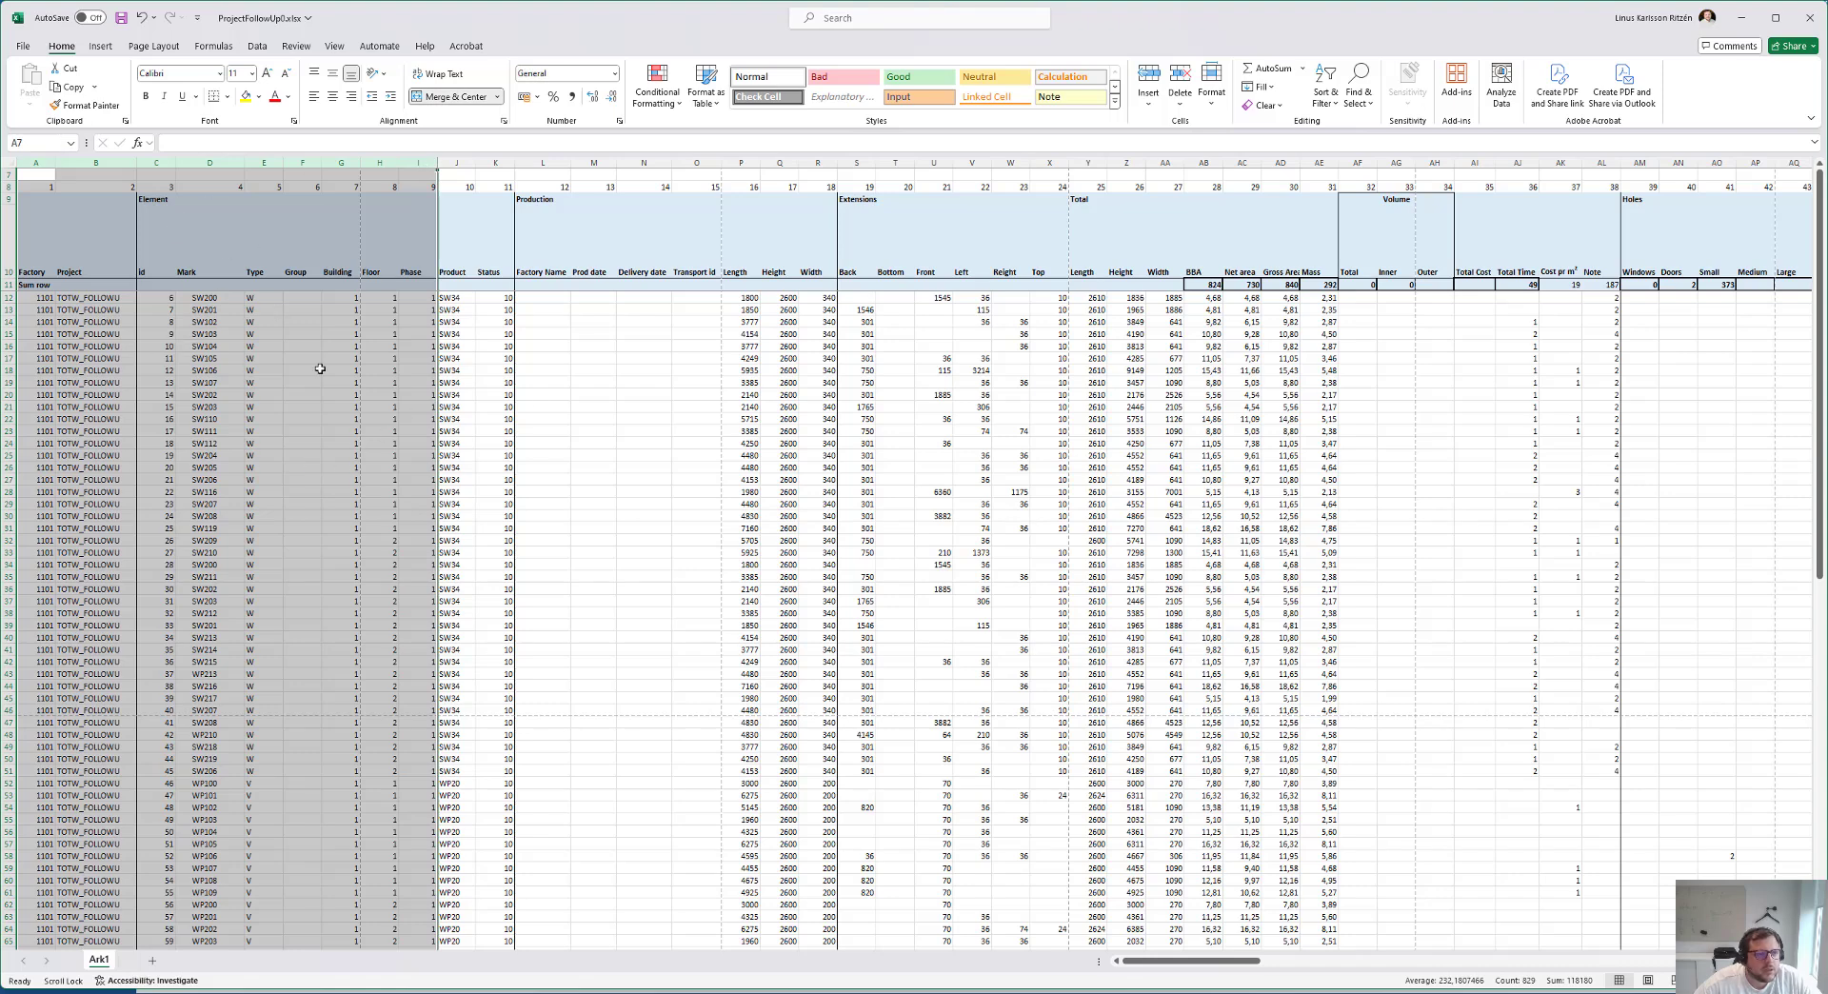
pyautogui.click(645, 479)
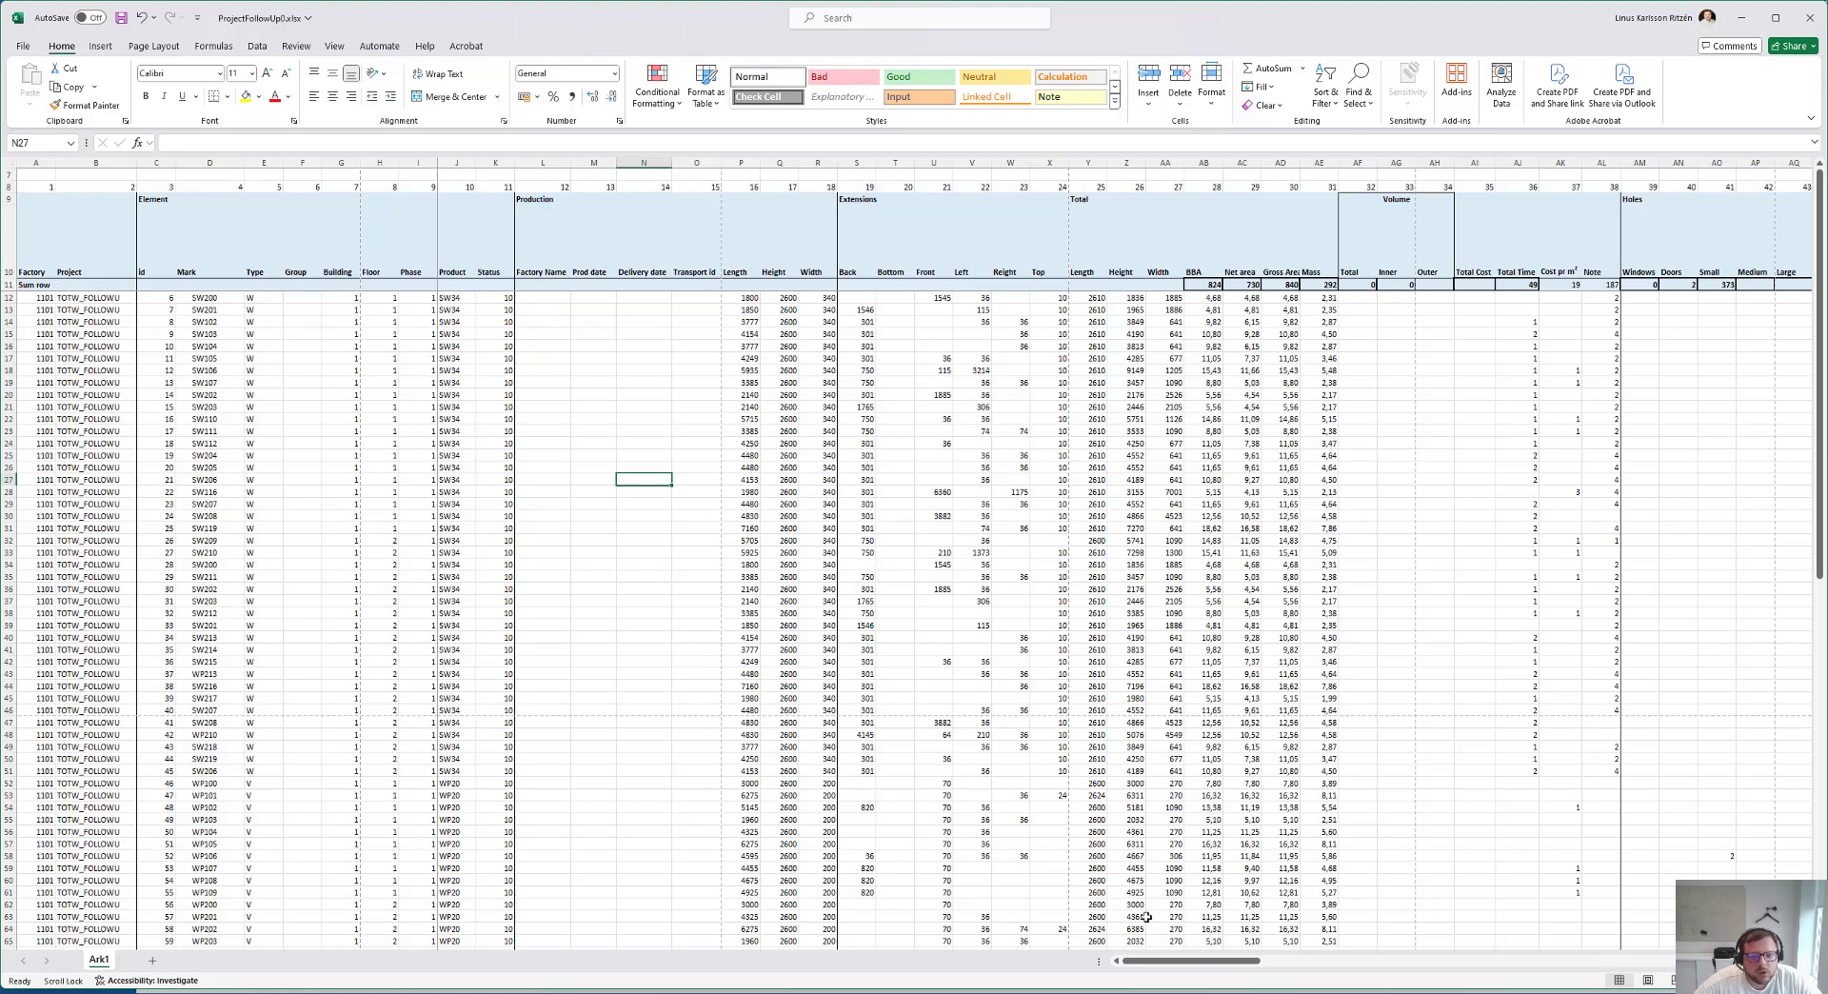
pyautogui.moveTo(1126, 962); pyautogui.dragTo(926, 885)
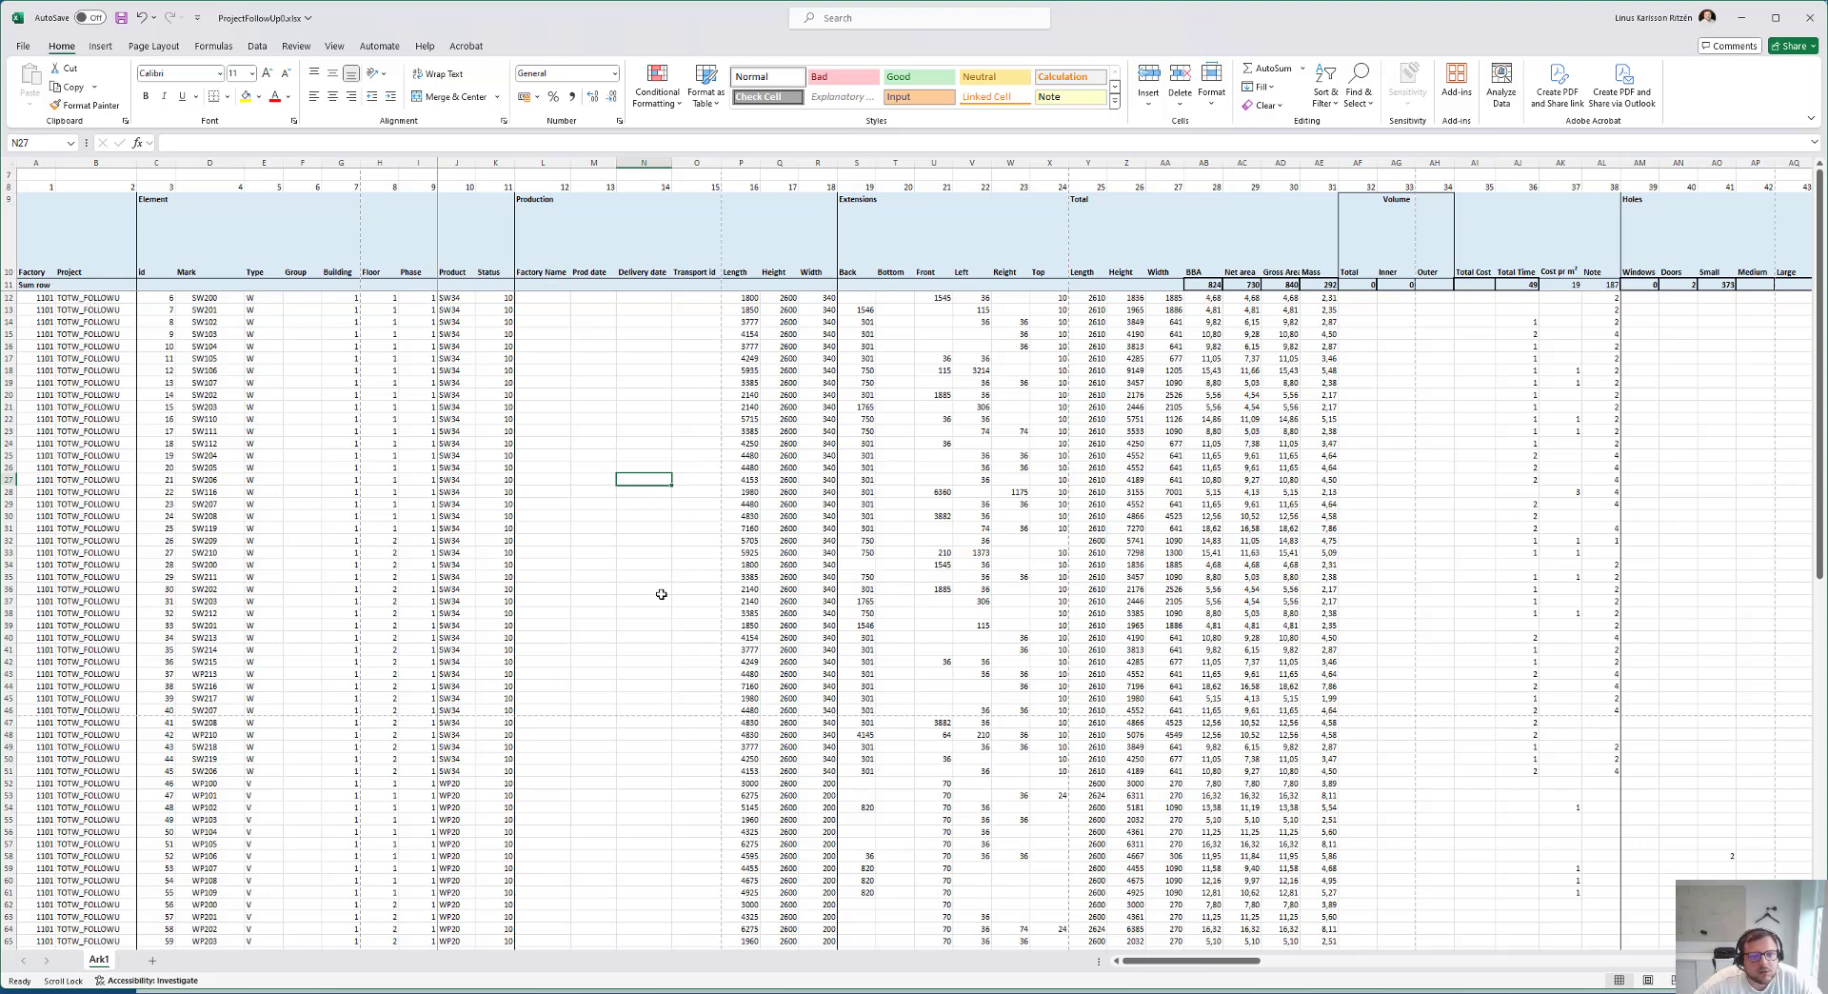
pyautogui.scroll(-17, 676, 590)
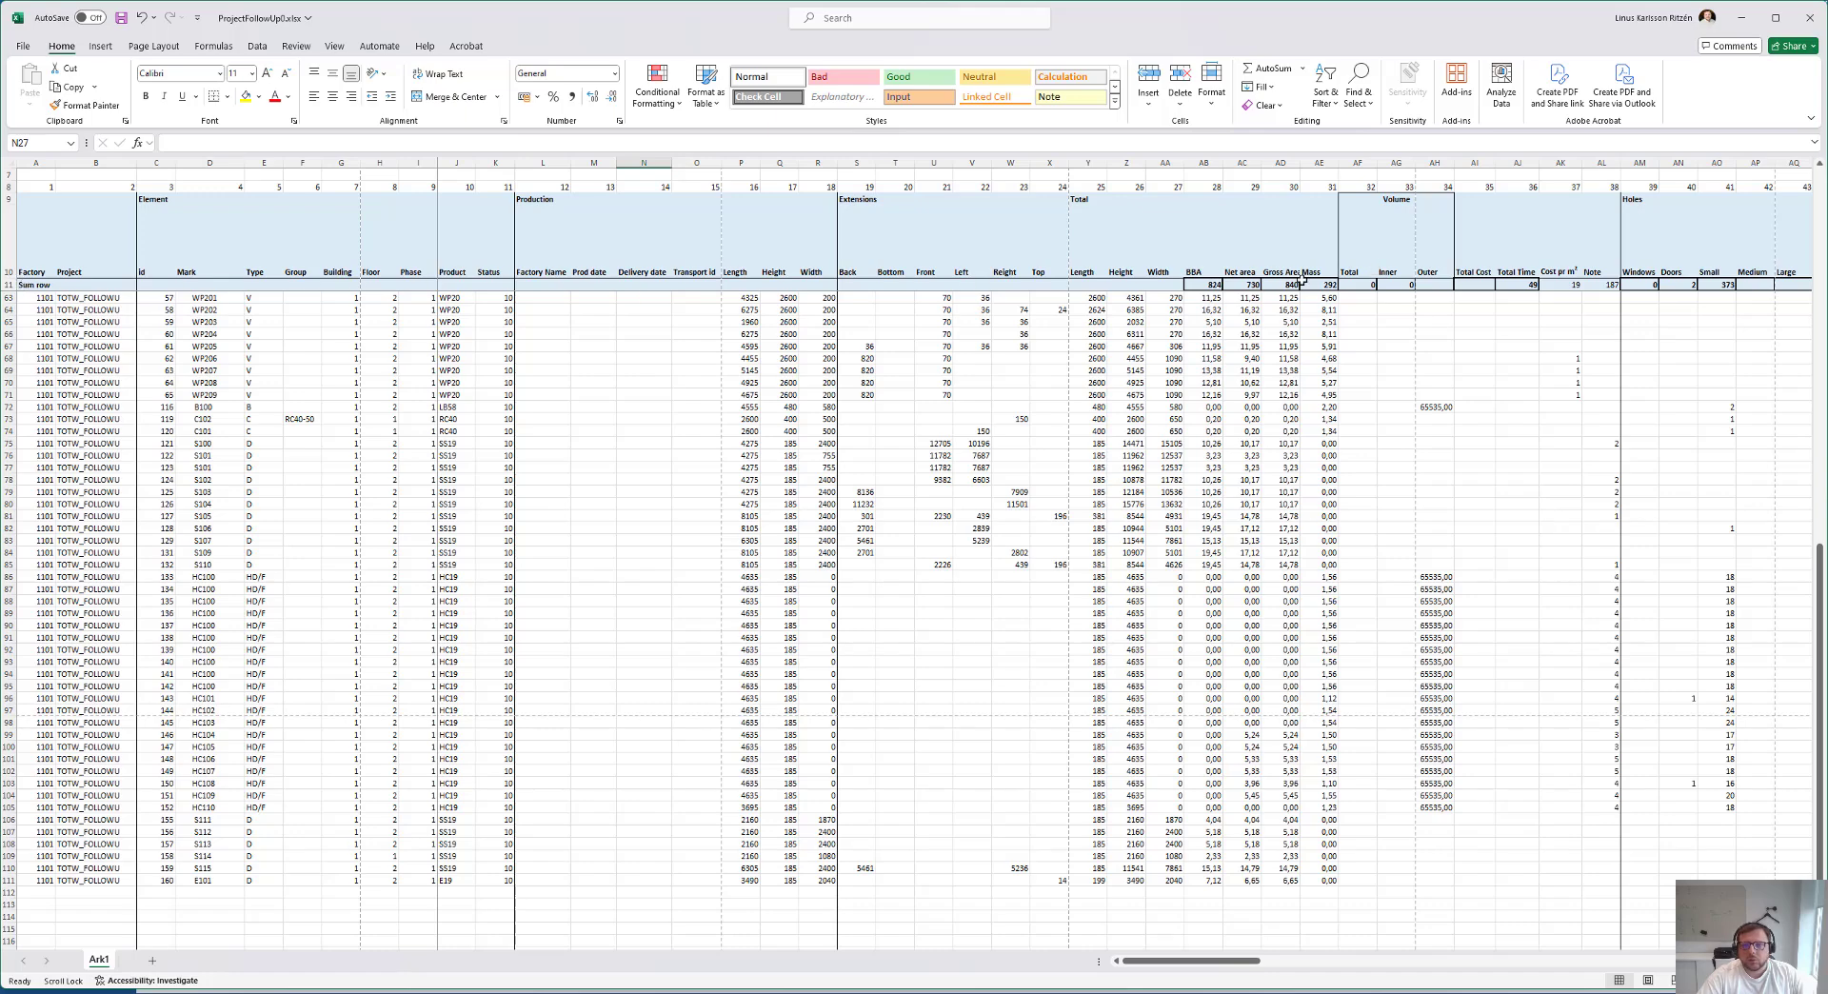
pyautogui.scroll(6, 1274, 346)
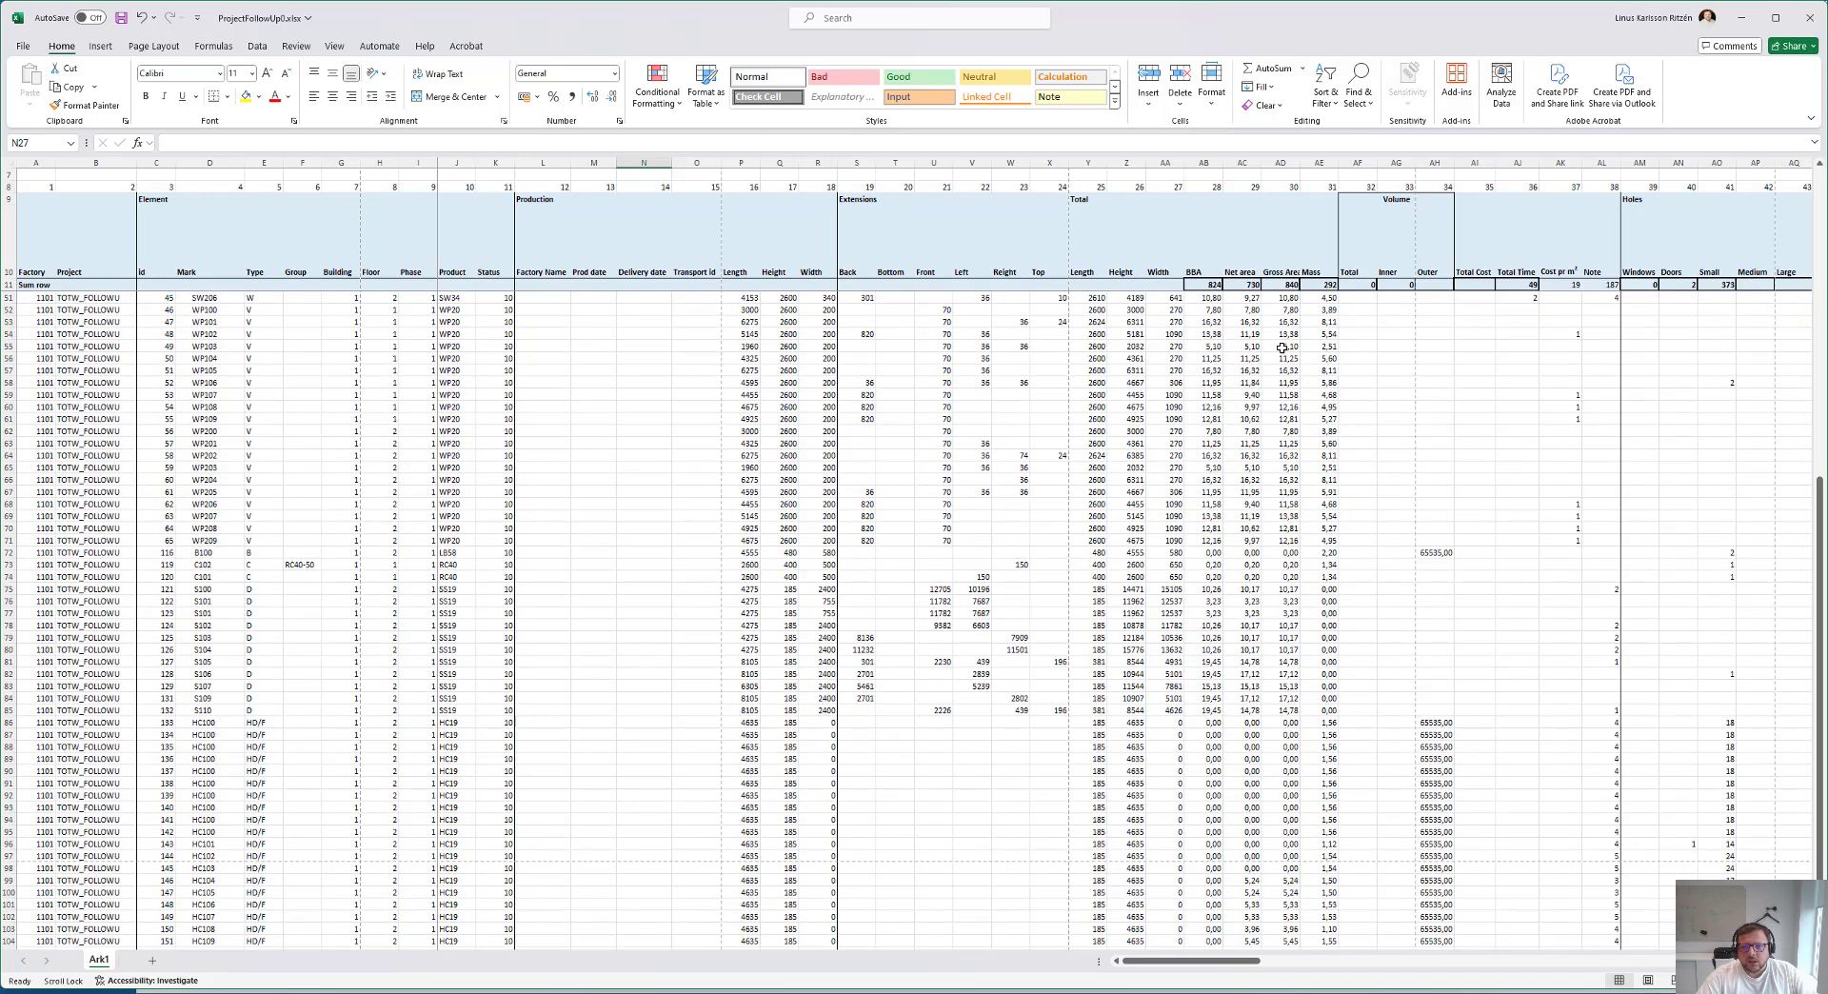
pyautogui.scroll(6, 1268, 346)
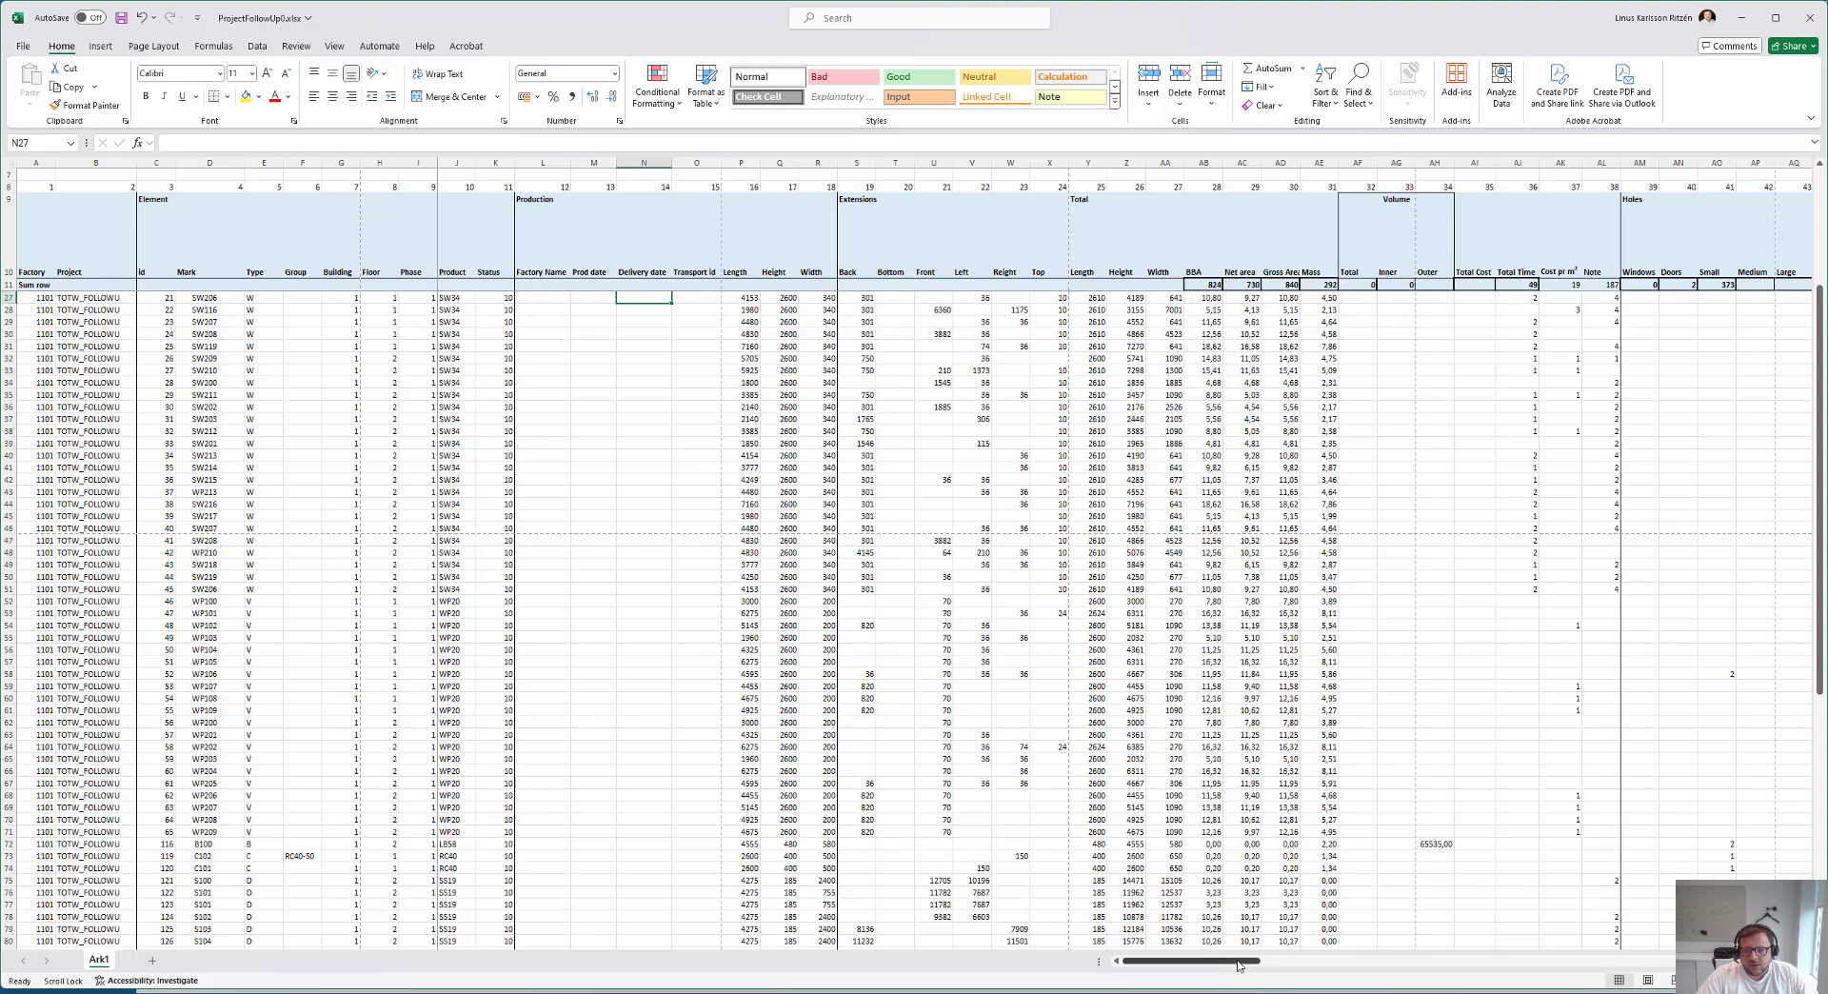
# Examine the holes, insulation, strands, reinforcement, planned date and cast in materials columns, and return to the start of the sheet
pyautogui.moveTo(1257, 964); pyautogui.dragTo(1324, 967)
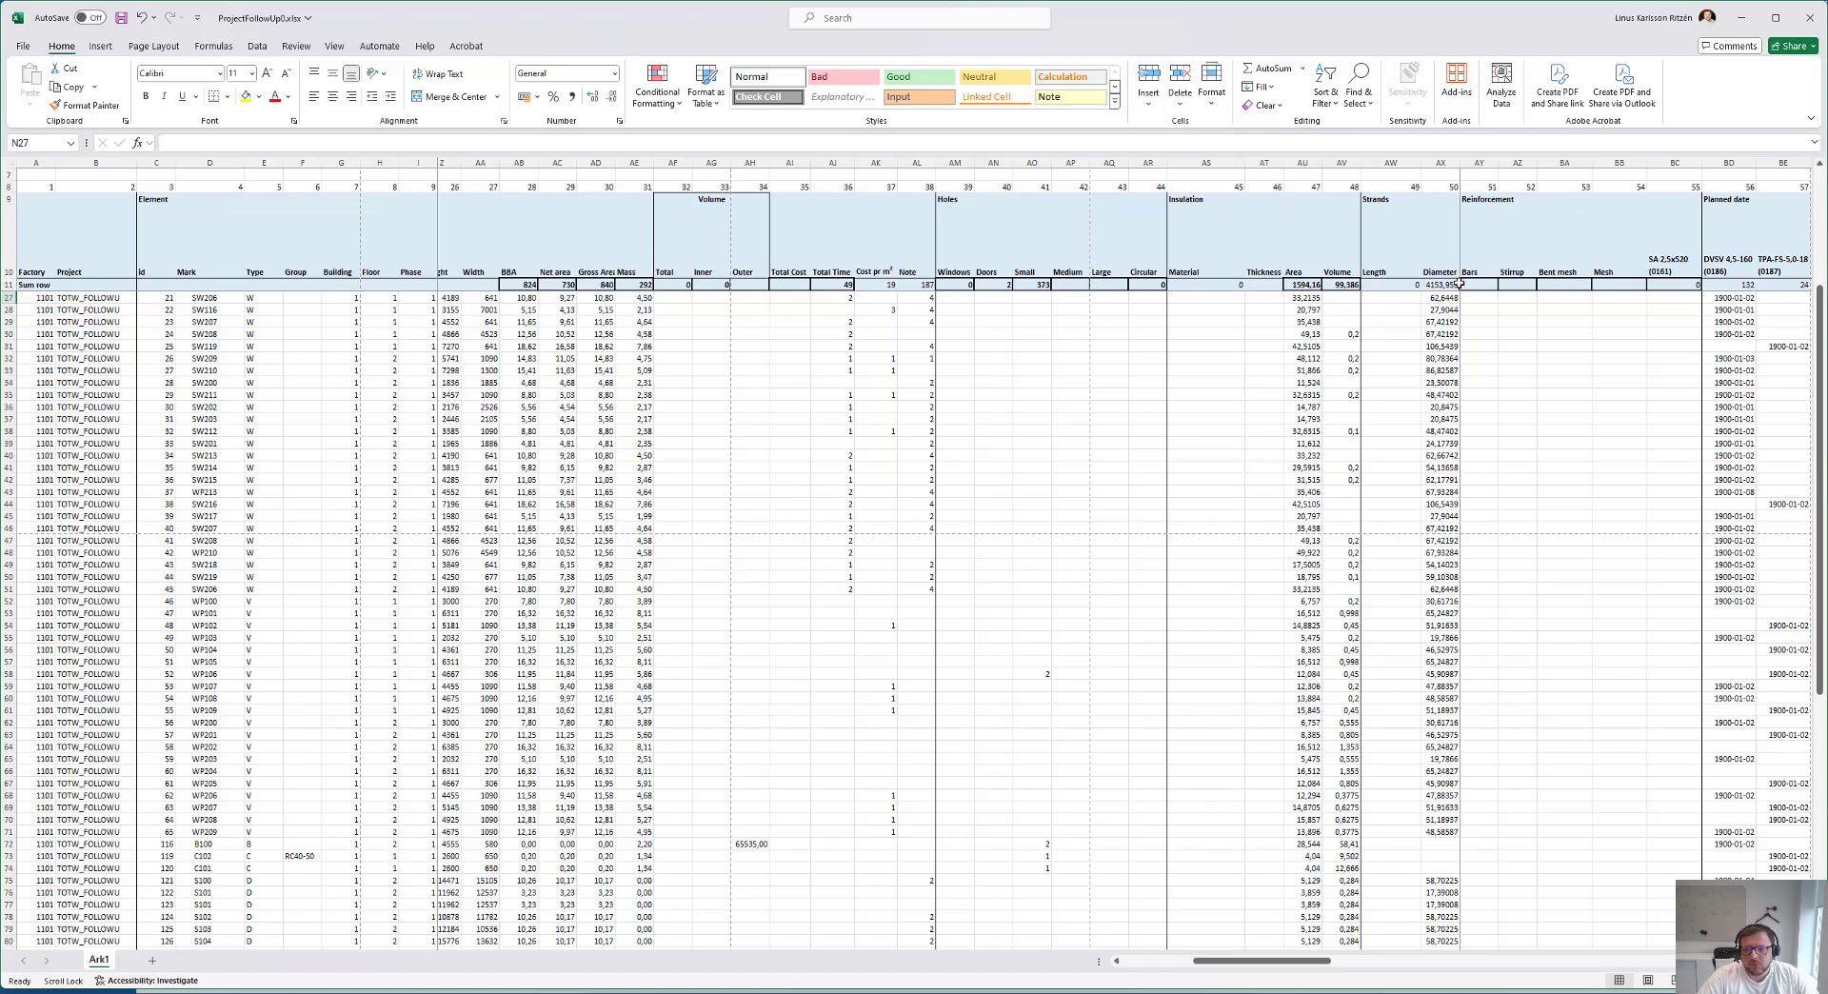
pyautogui.scroll(-1, 1485, 408)
pyautogui.scroll(6, 1471, 410)
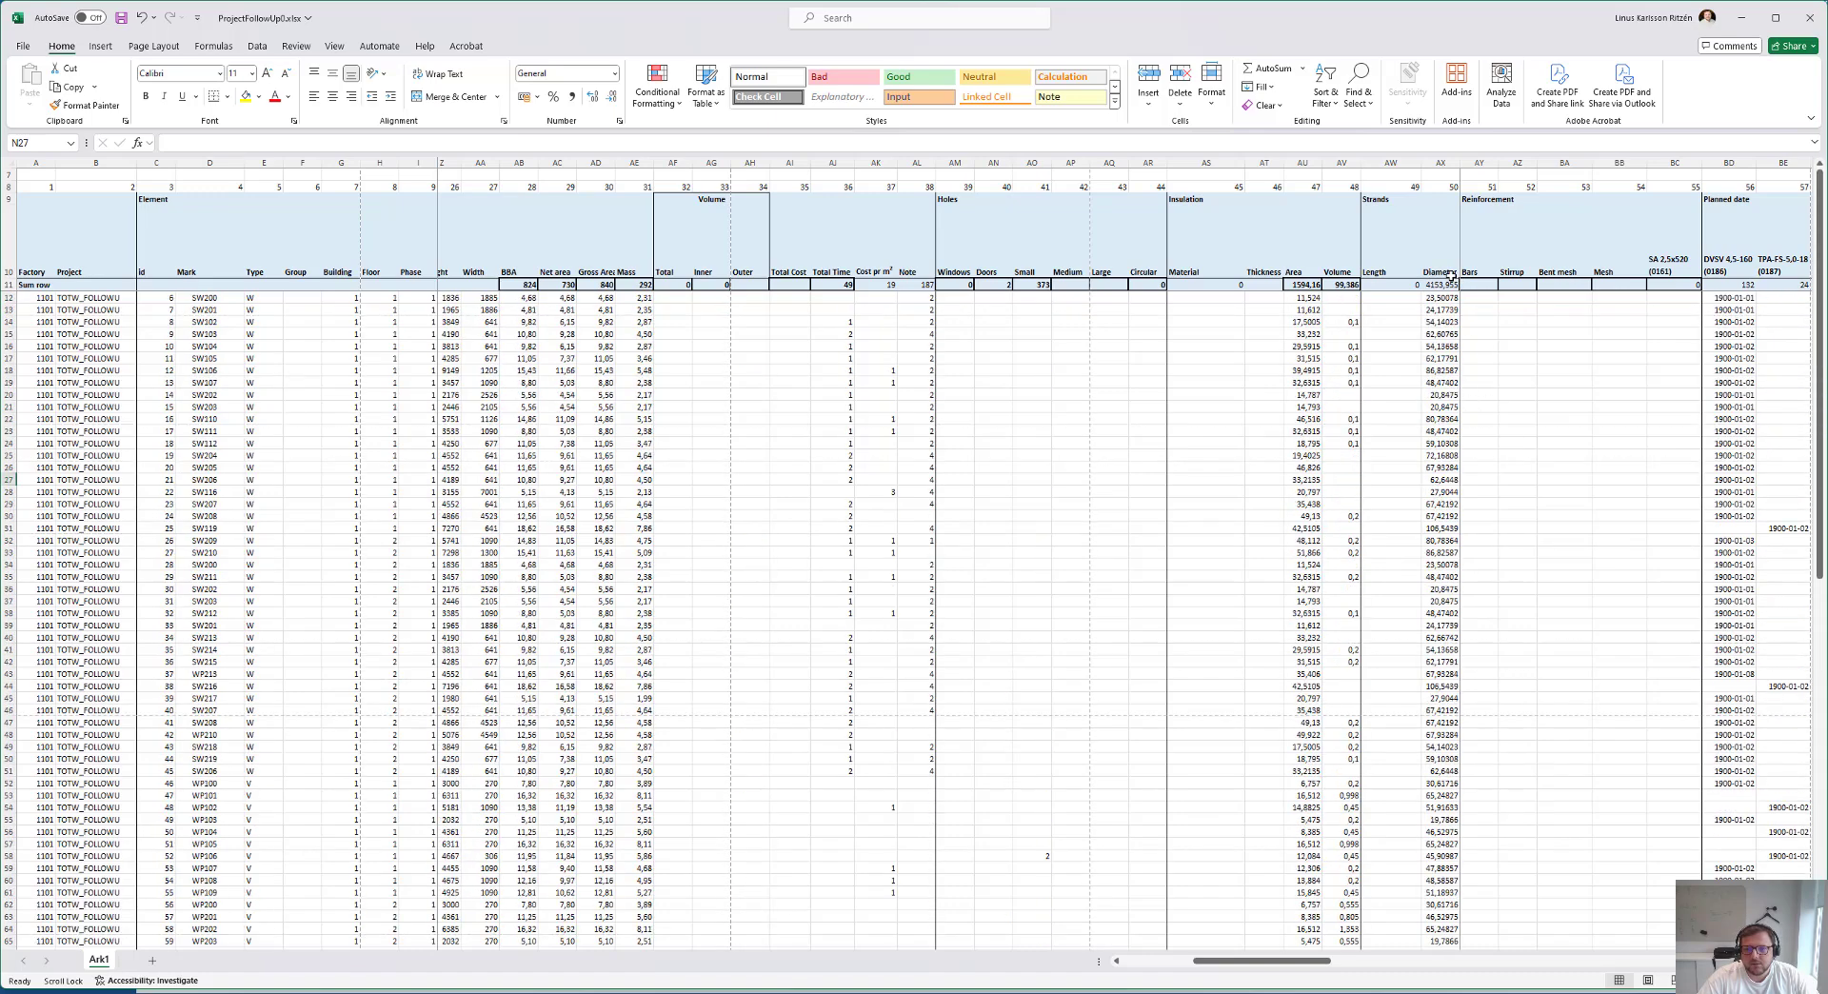
pyautogui.moveTo(1322, 967); pyautogui.dragTo(1405, 963)
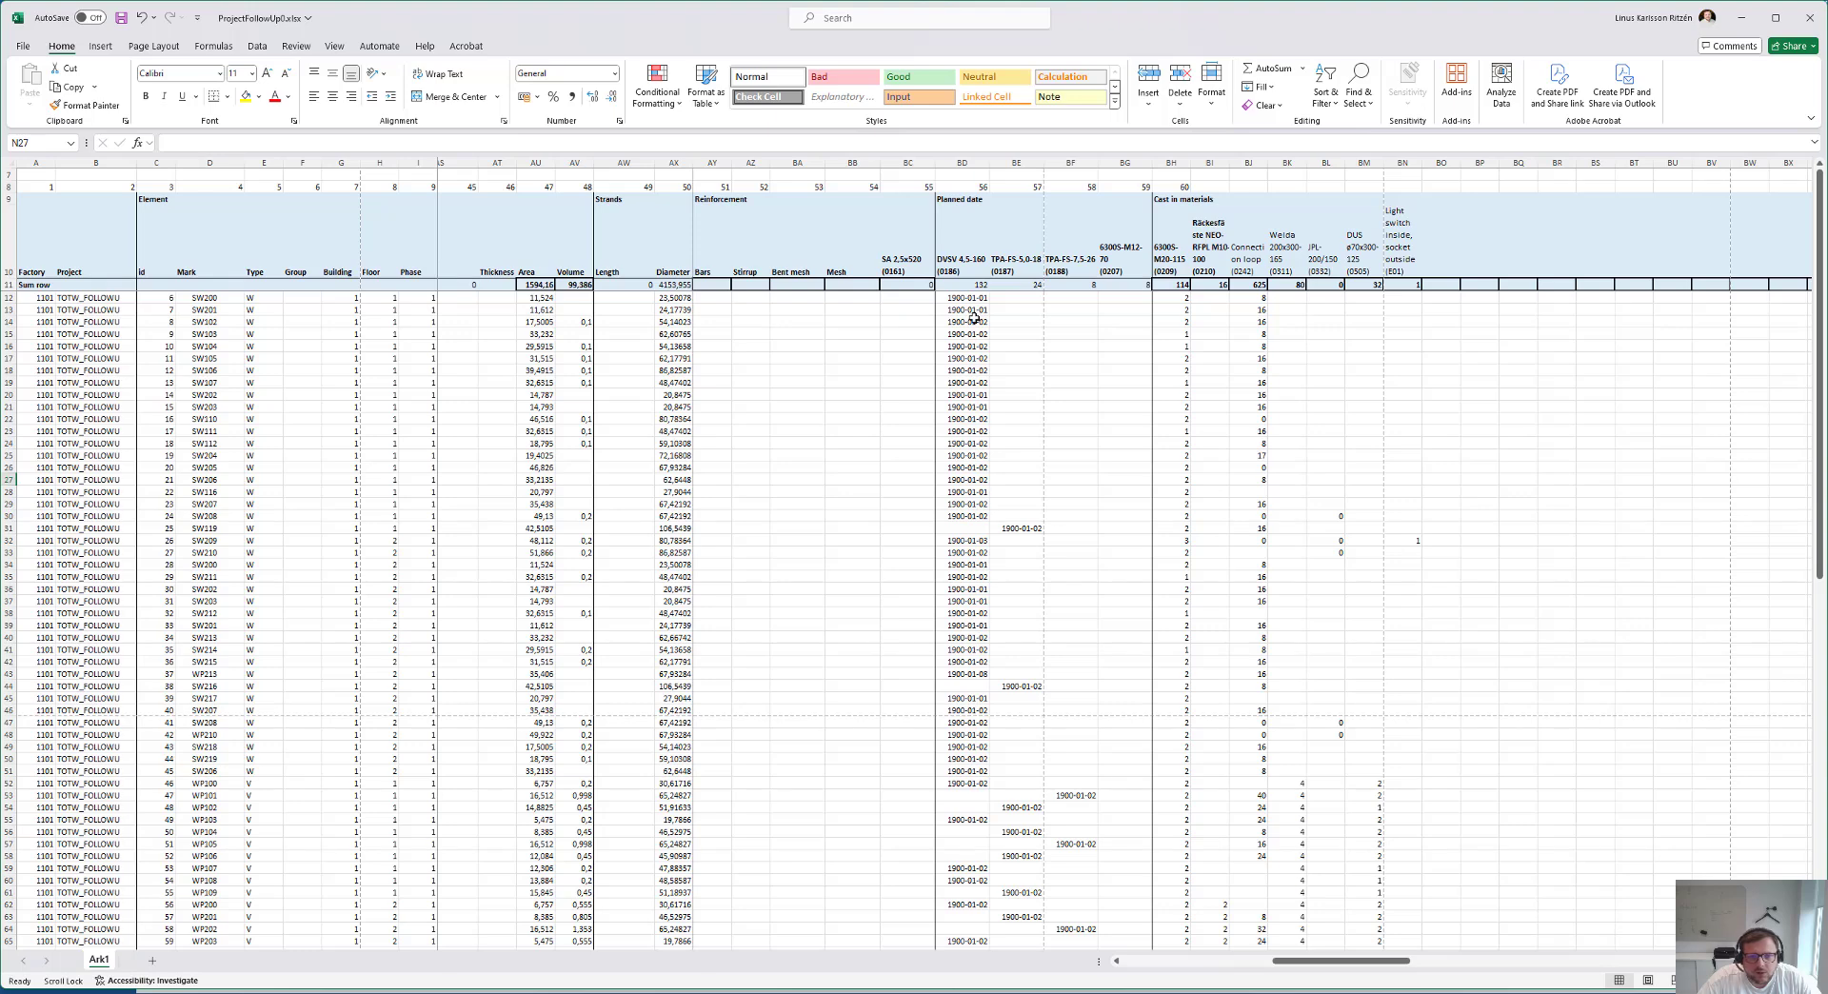
pyautogui.moveTo(973, 298); pyautogui.dragTo(1110, 824)
pyautogui.click(1130, 636)
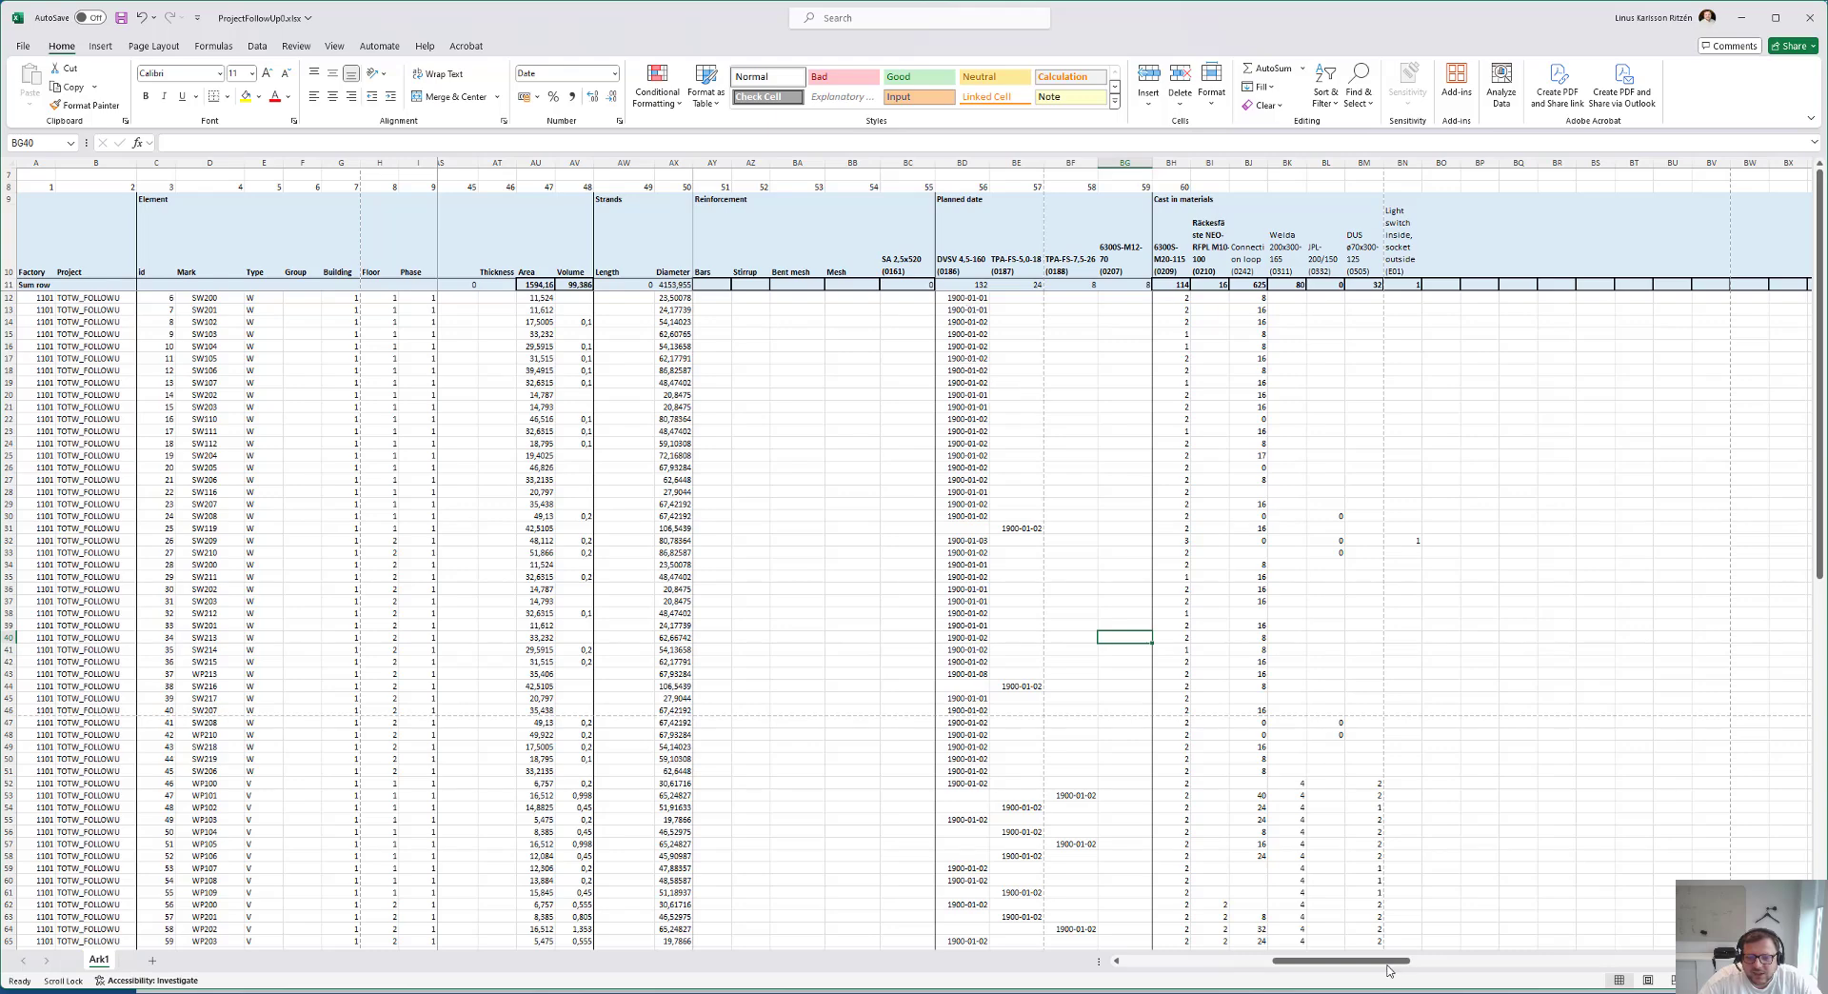
pyautogui.moveTo(1388, 961); pyautogui.dragTo(1240, 962)
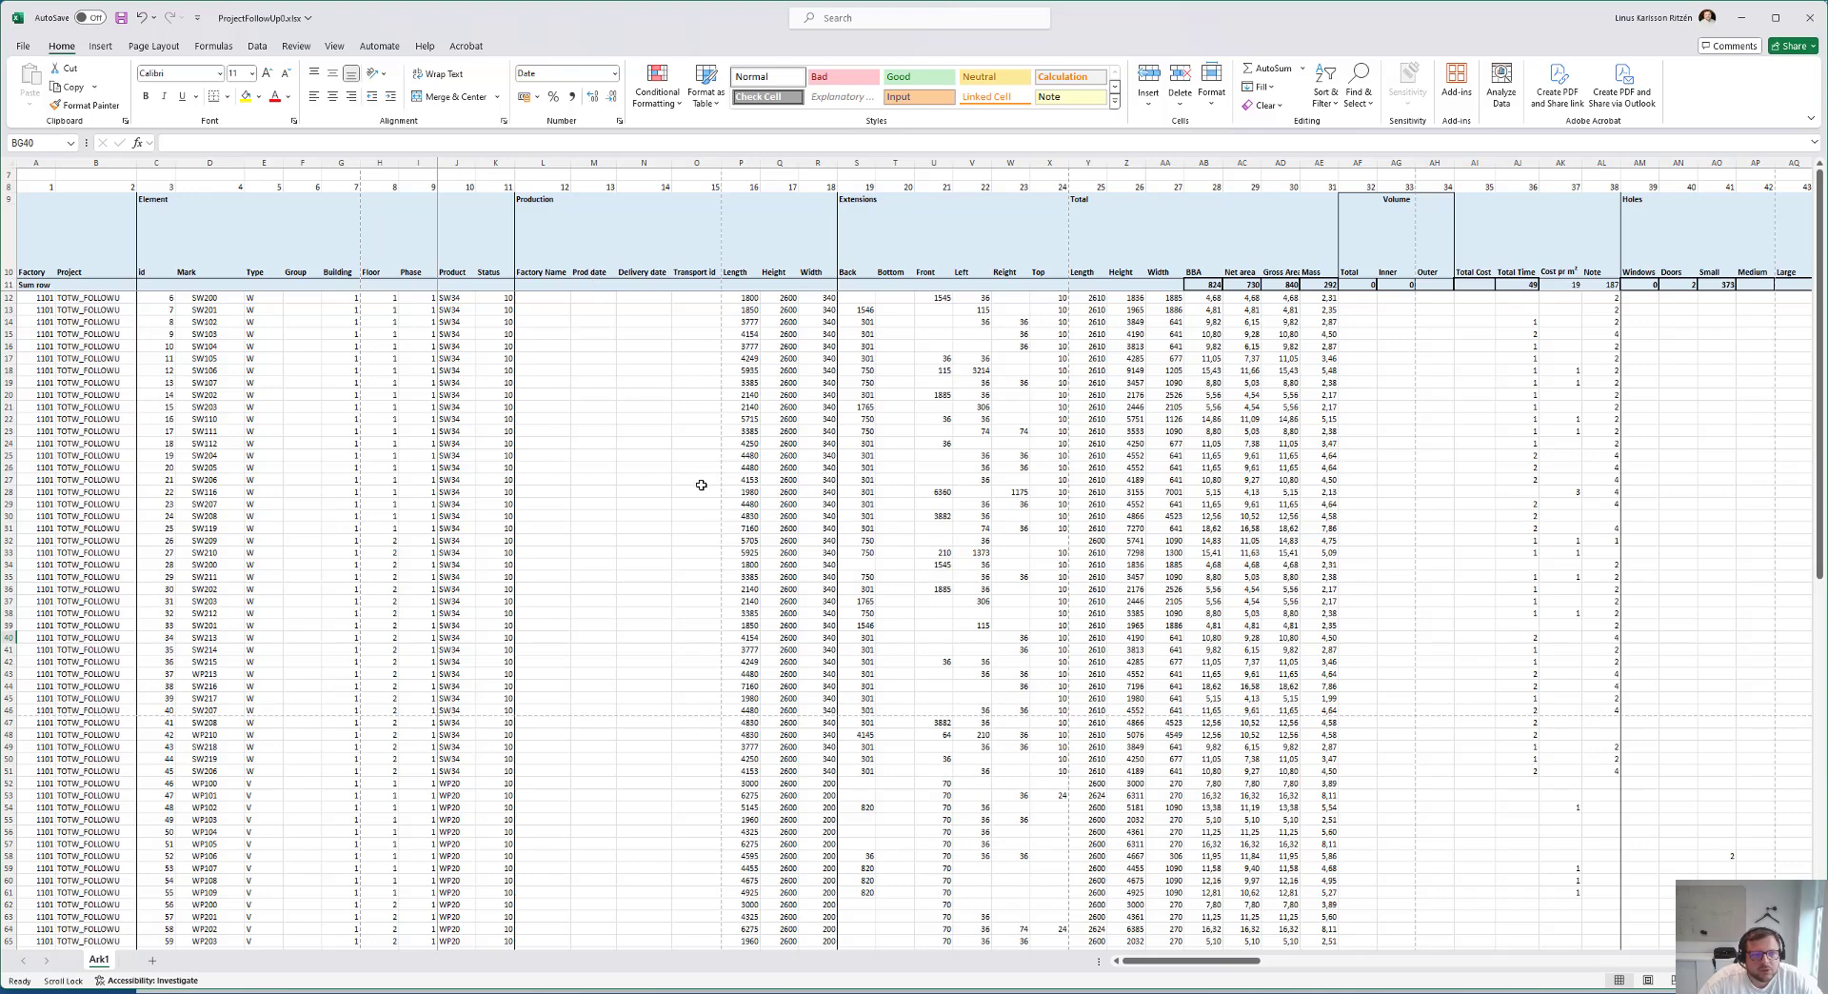
pyautogui.scroll(-13, 369, 371)
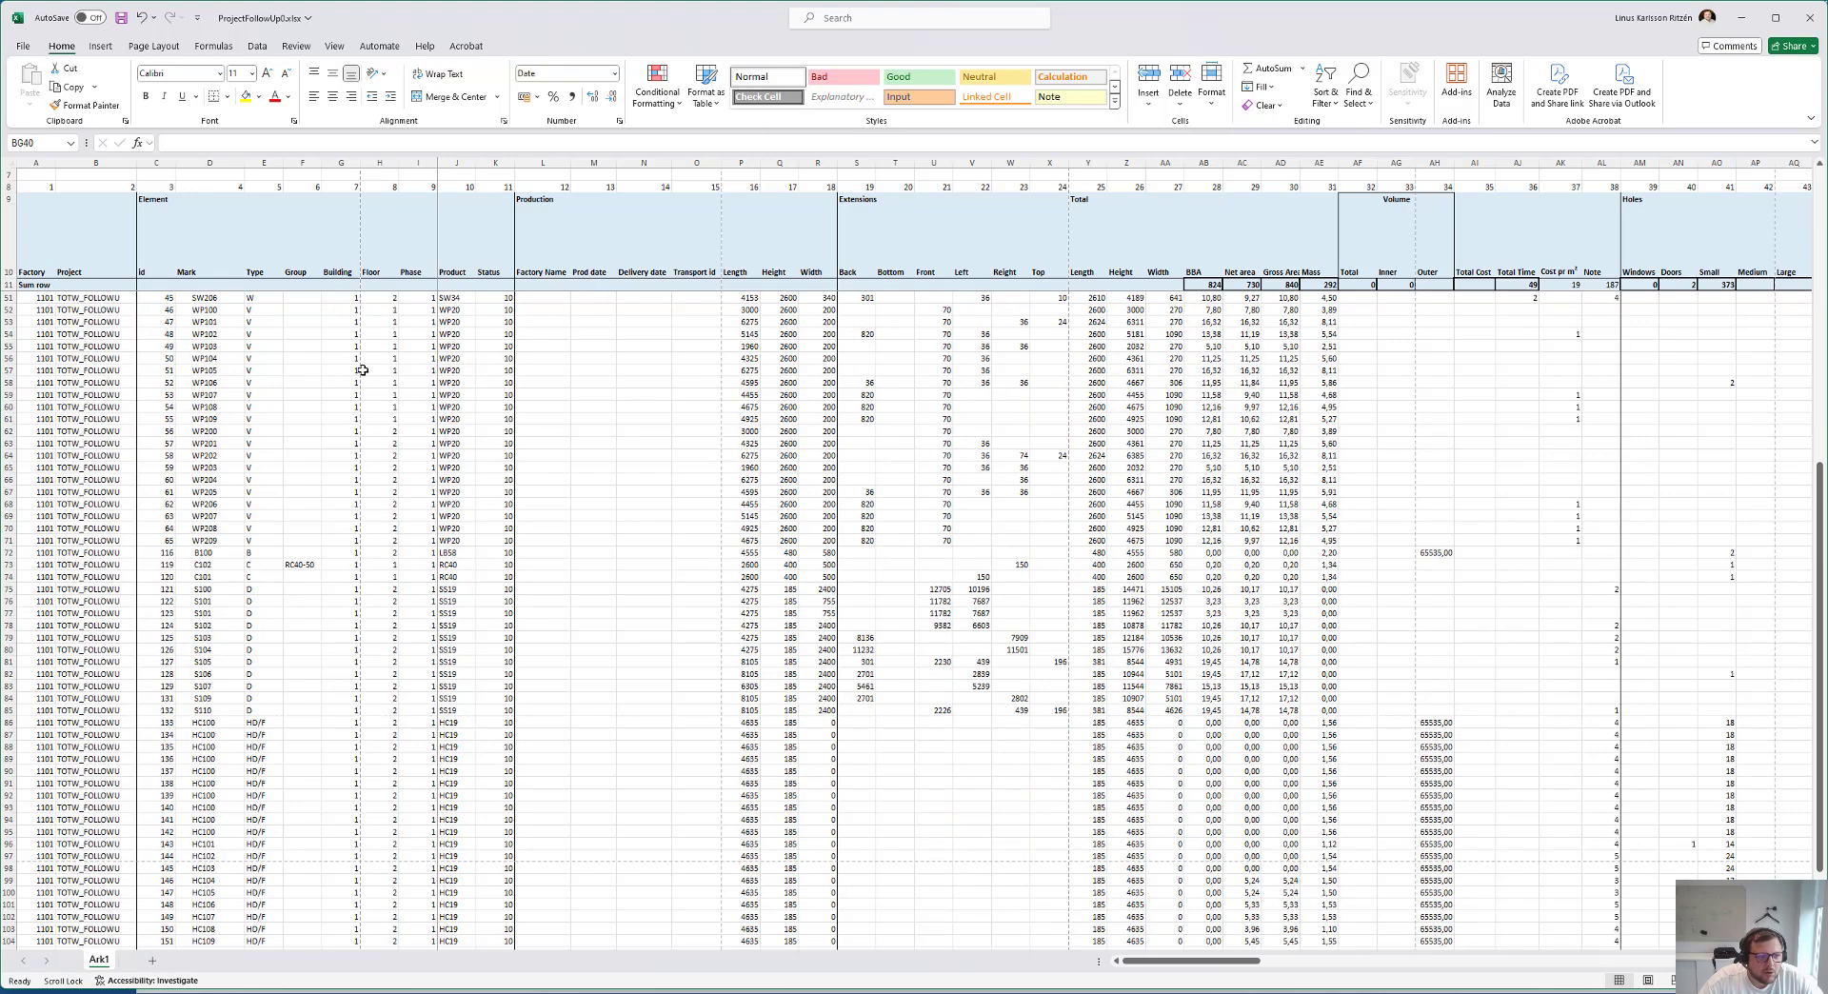
pyautogui.scroll(13, 363, 390)
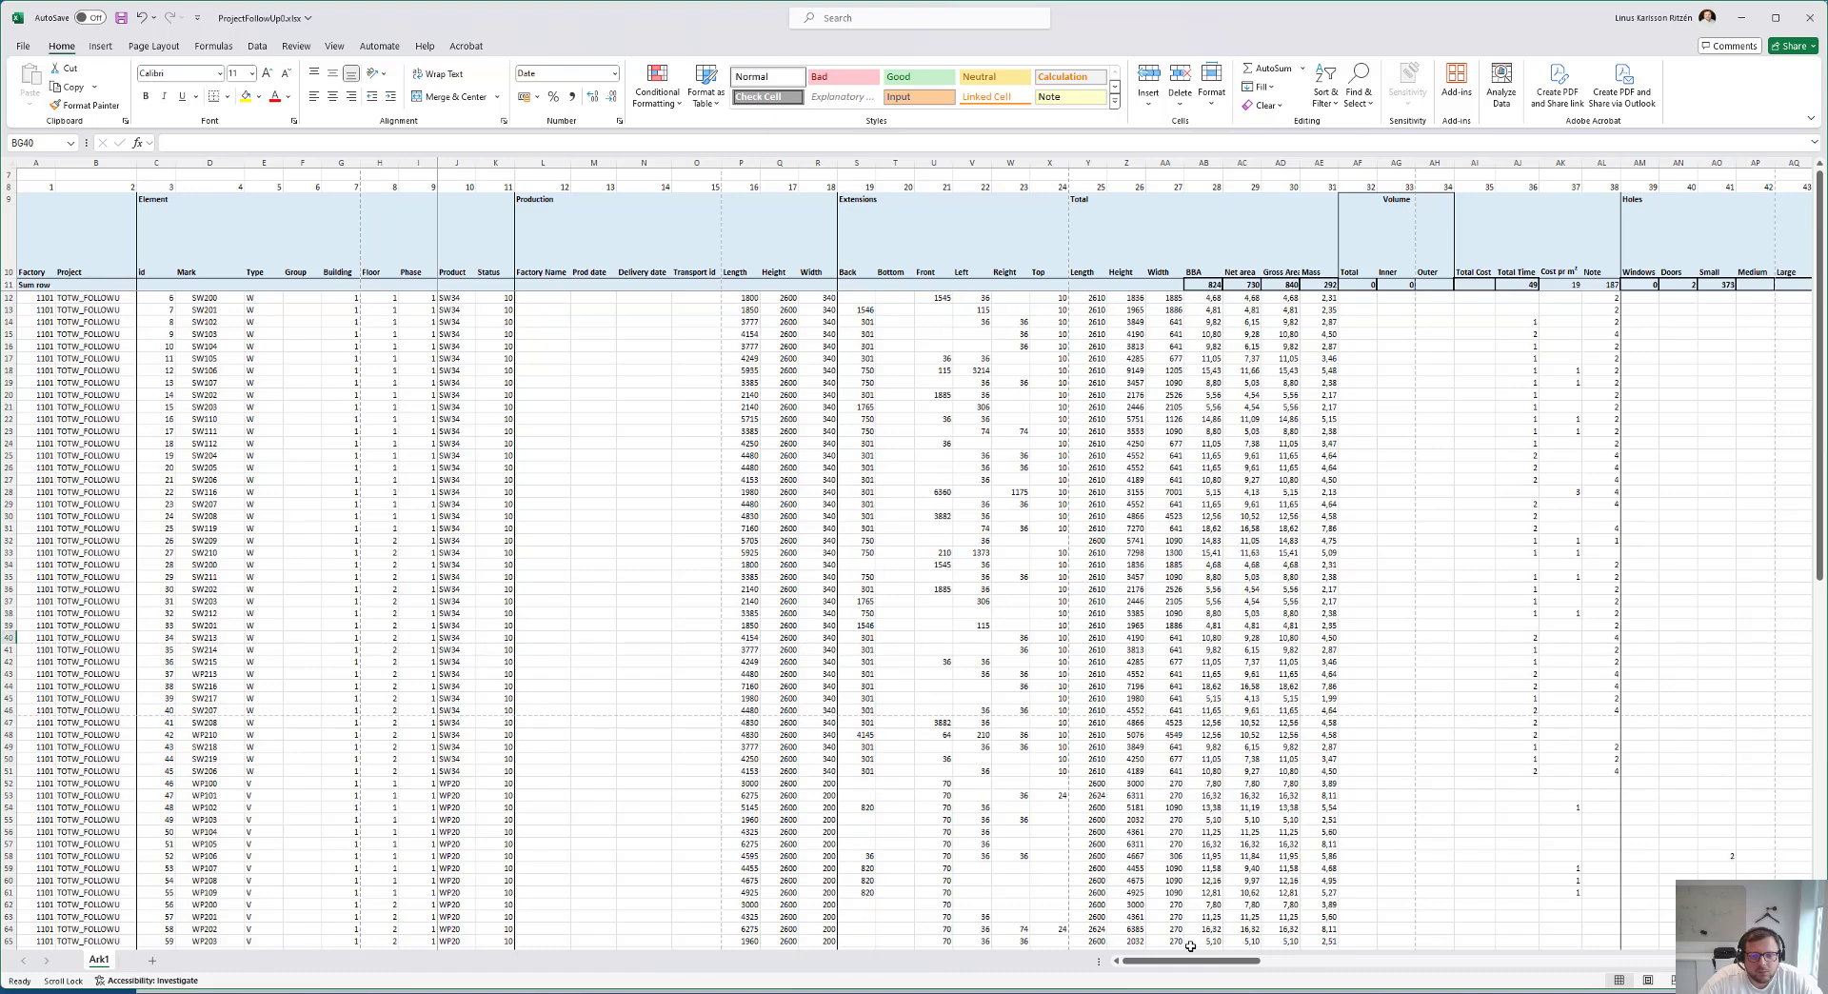
pyautogui.moveTo(1198, 961); pyautogui.dragTo(1146, 978)
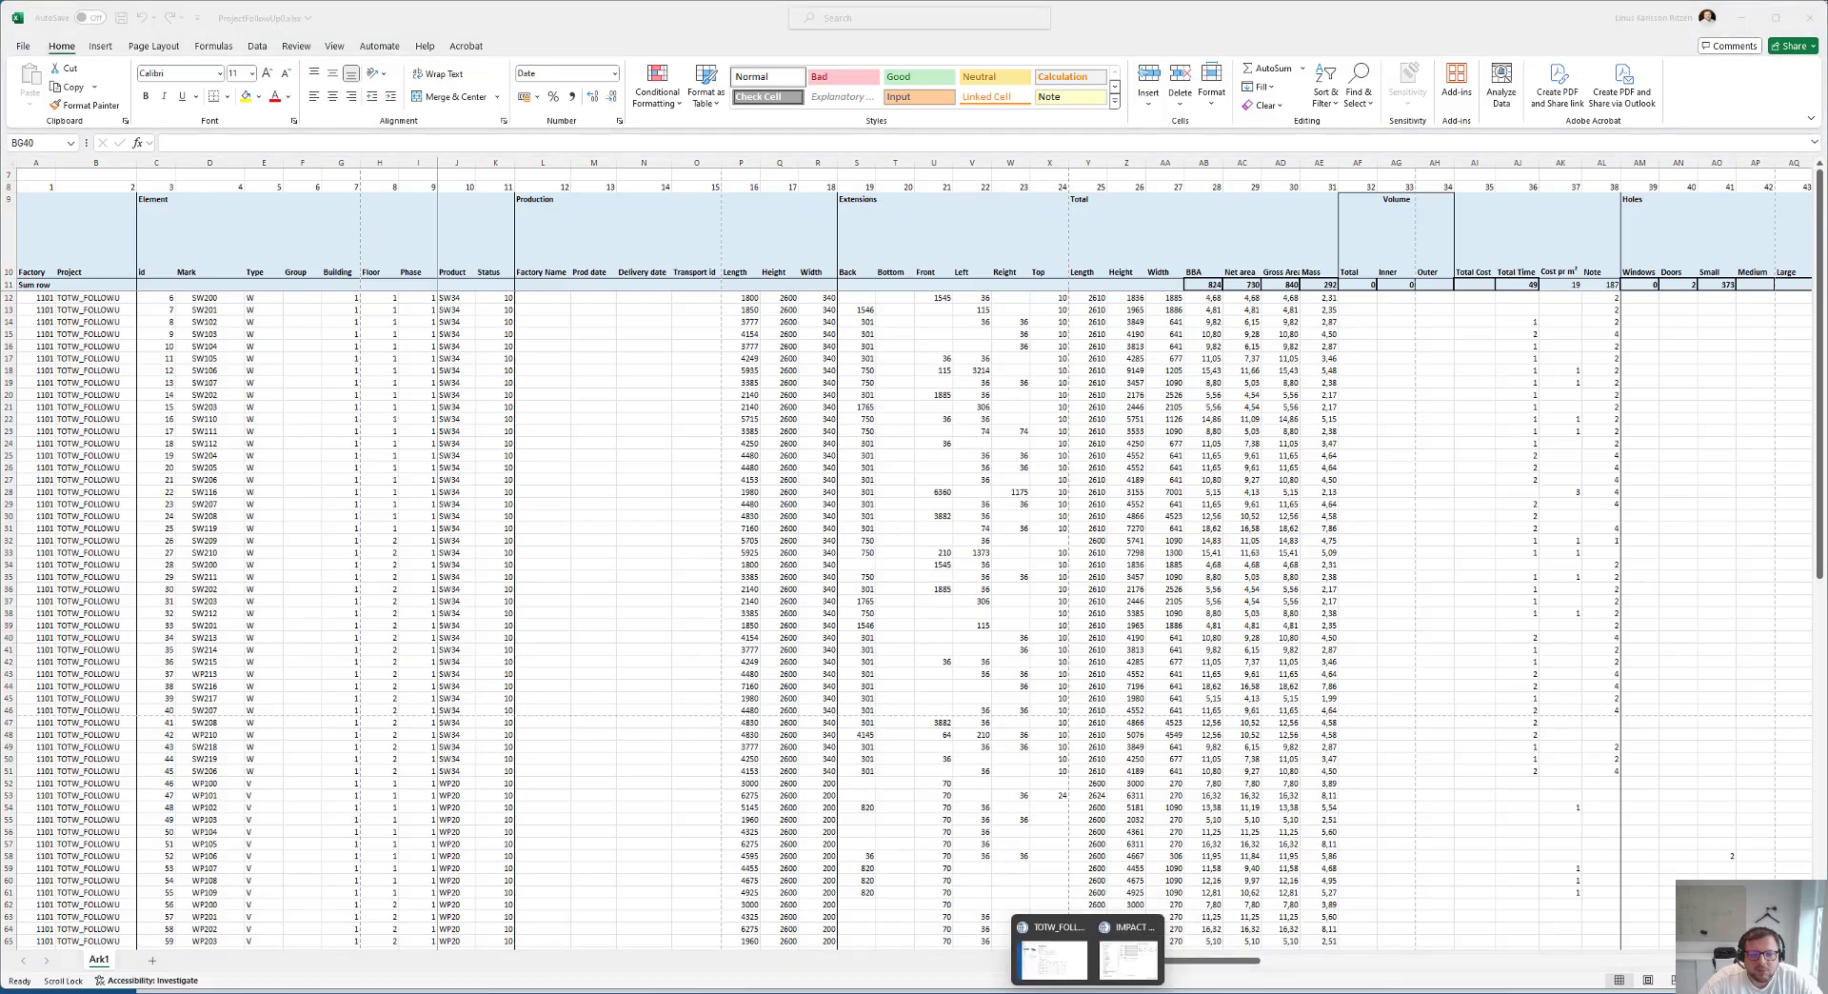
# Return to the model view in IMPACT Project Manager and switch to IMPACT Resource Manager
pyautogui.click(1070, 965)
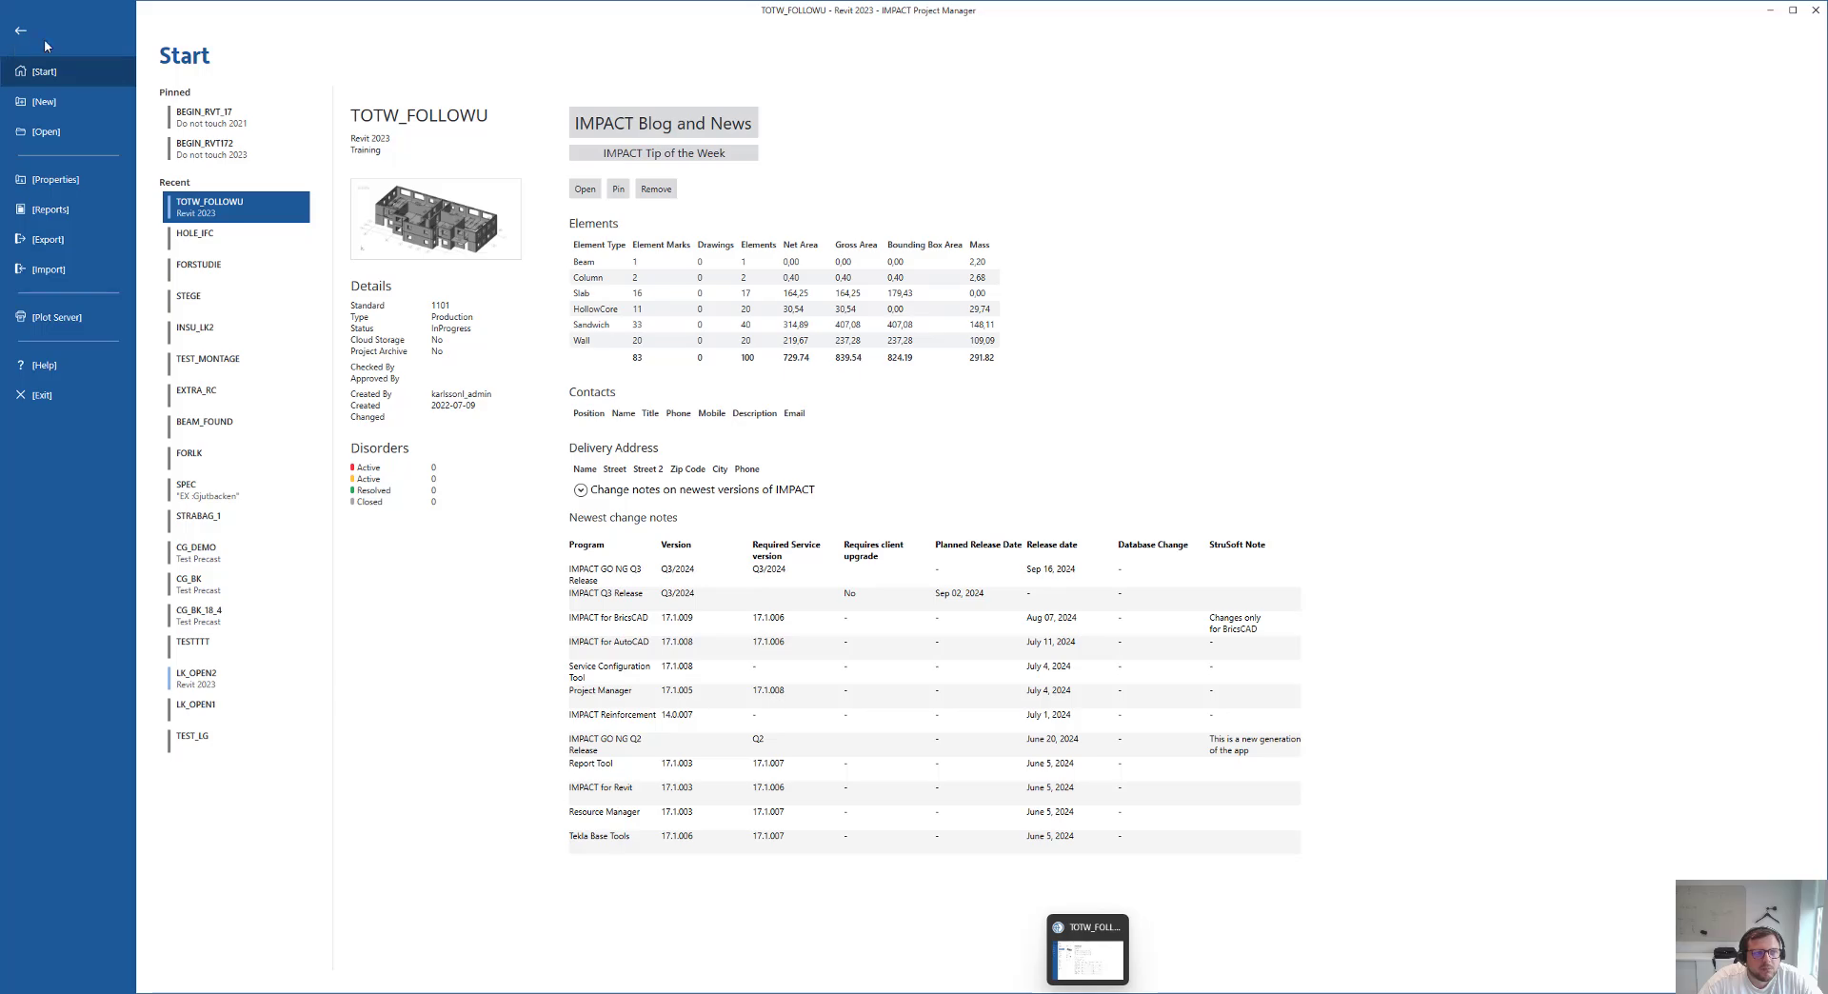
pyautogui.click(20, 30)
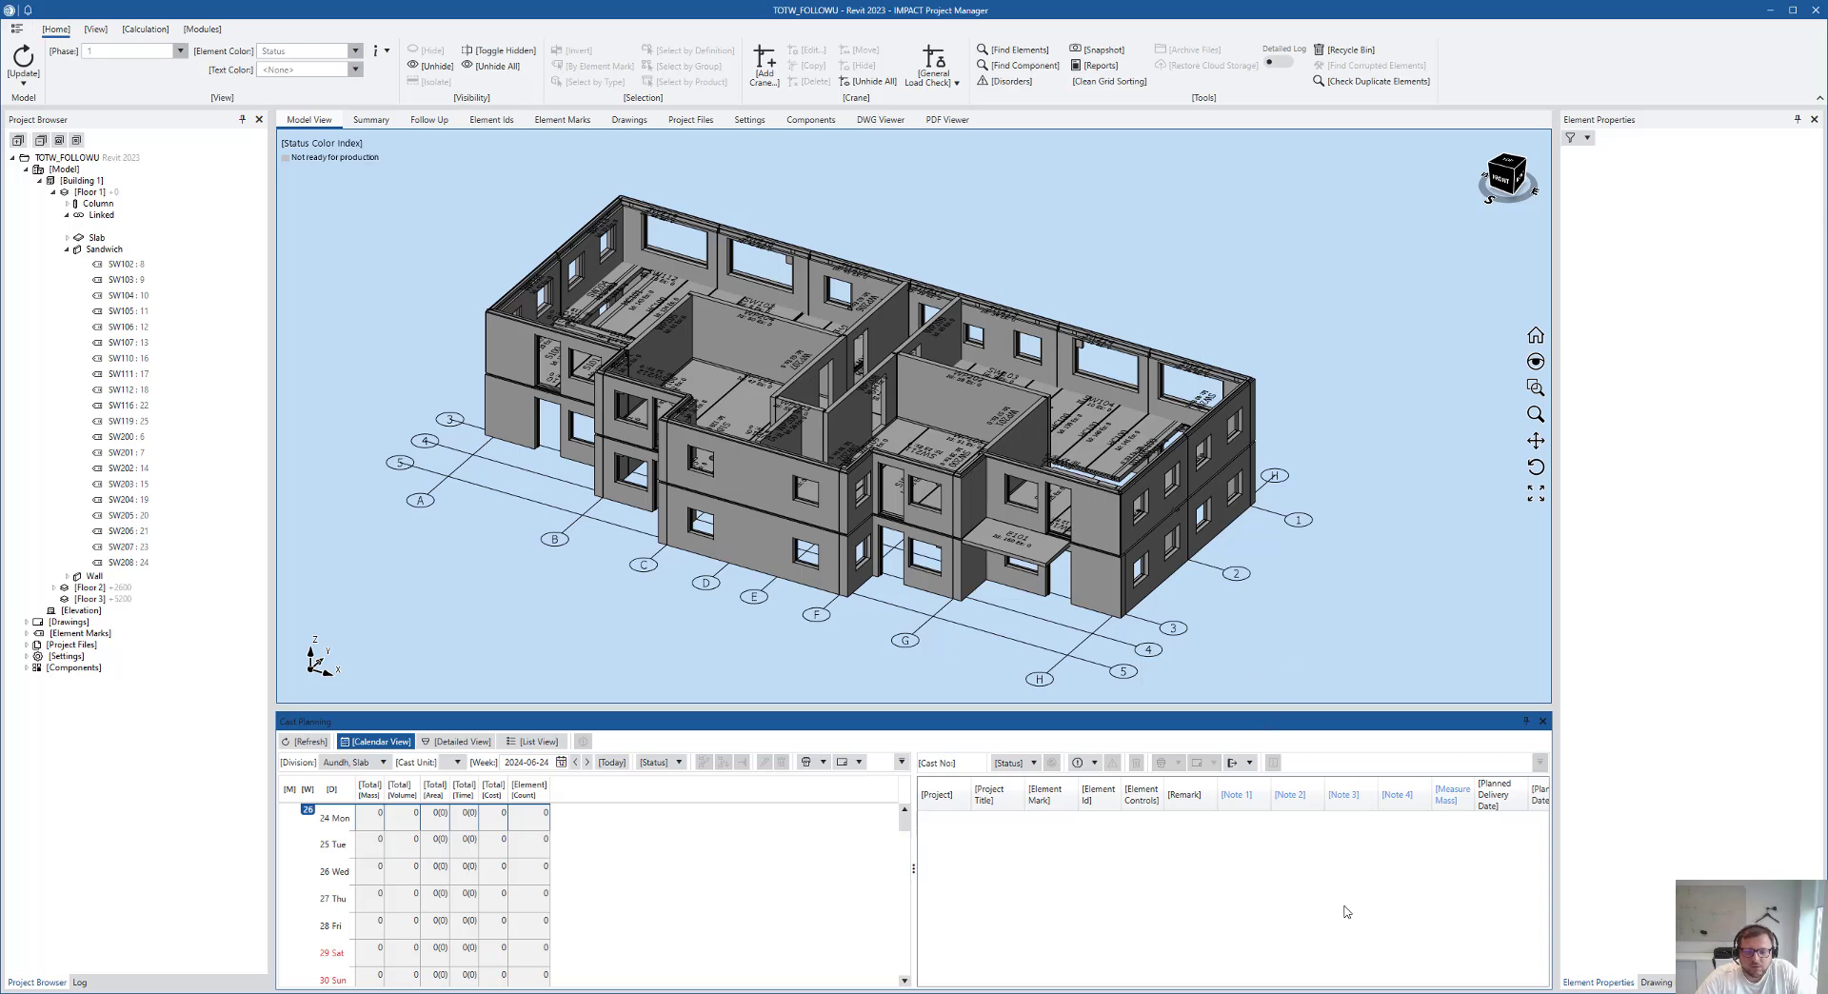
pyautogui.hotkey('alt', 'Tab')
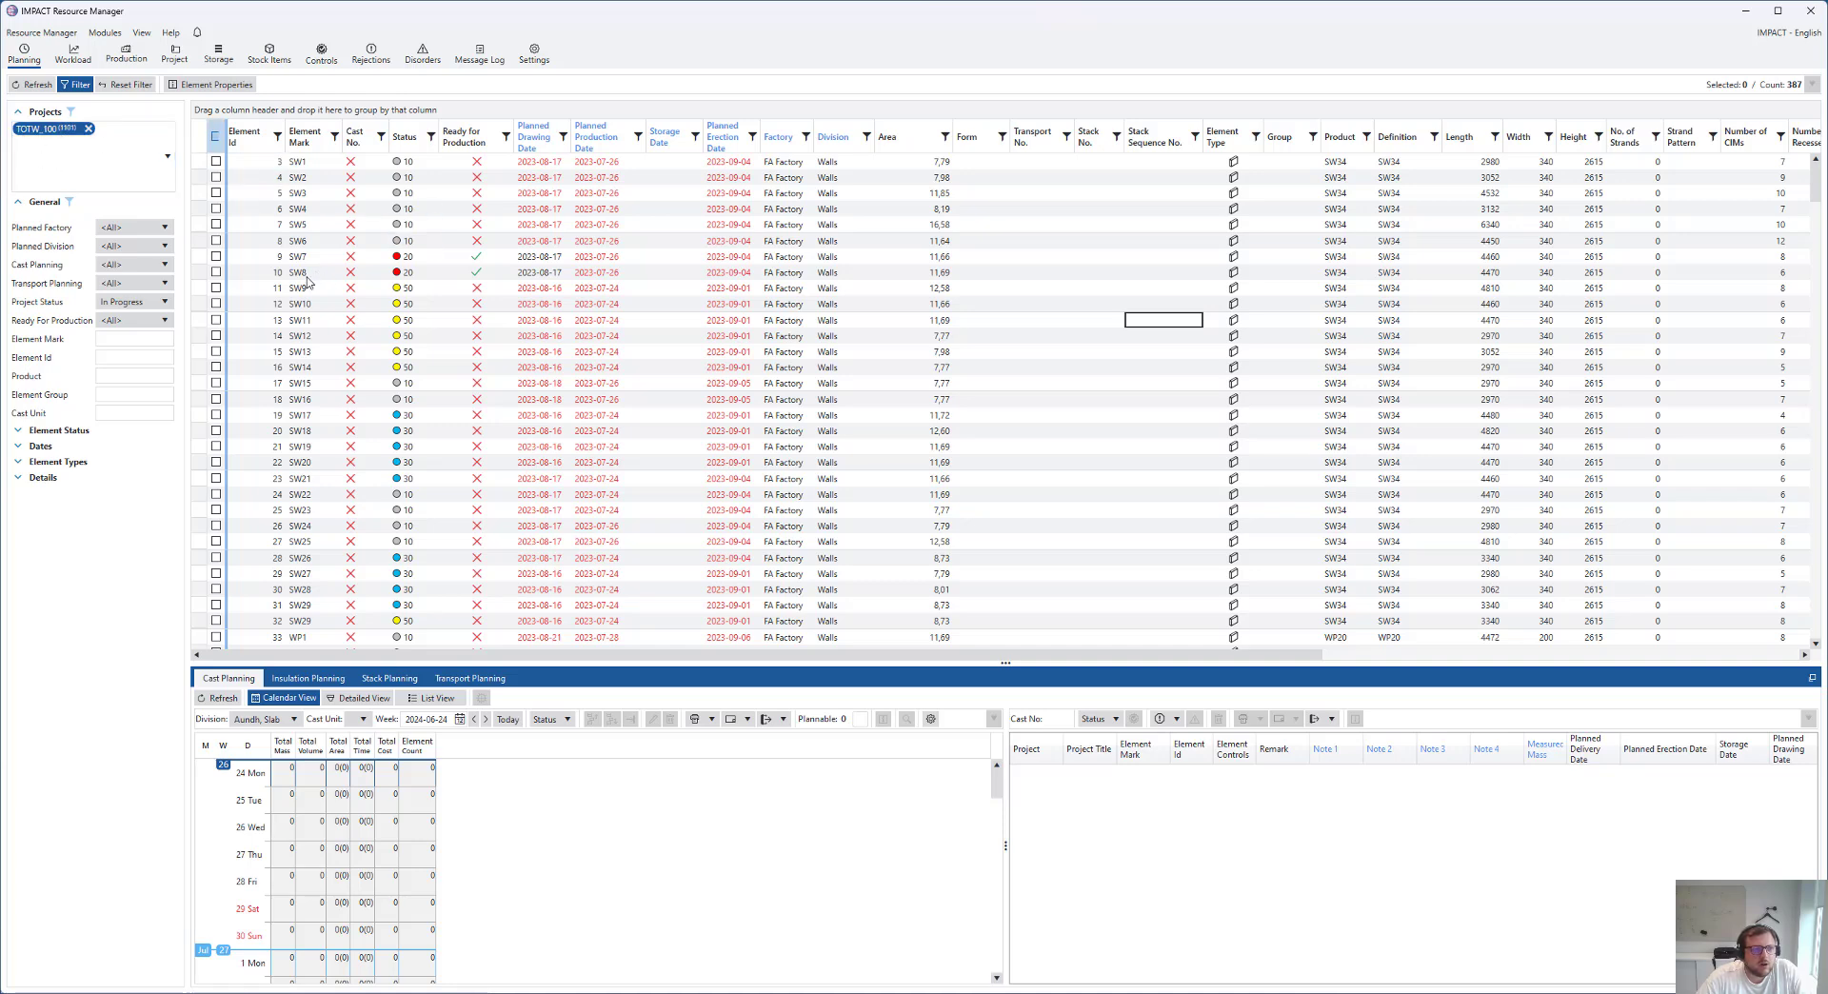
# Select all elements in the planning list and choose the "PROJECT FOLLOW-UP - New imported" report for their Element follow up printout
pyautogui.click(217, 141)
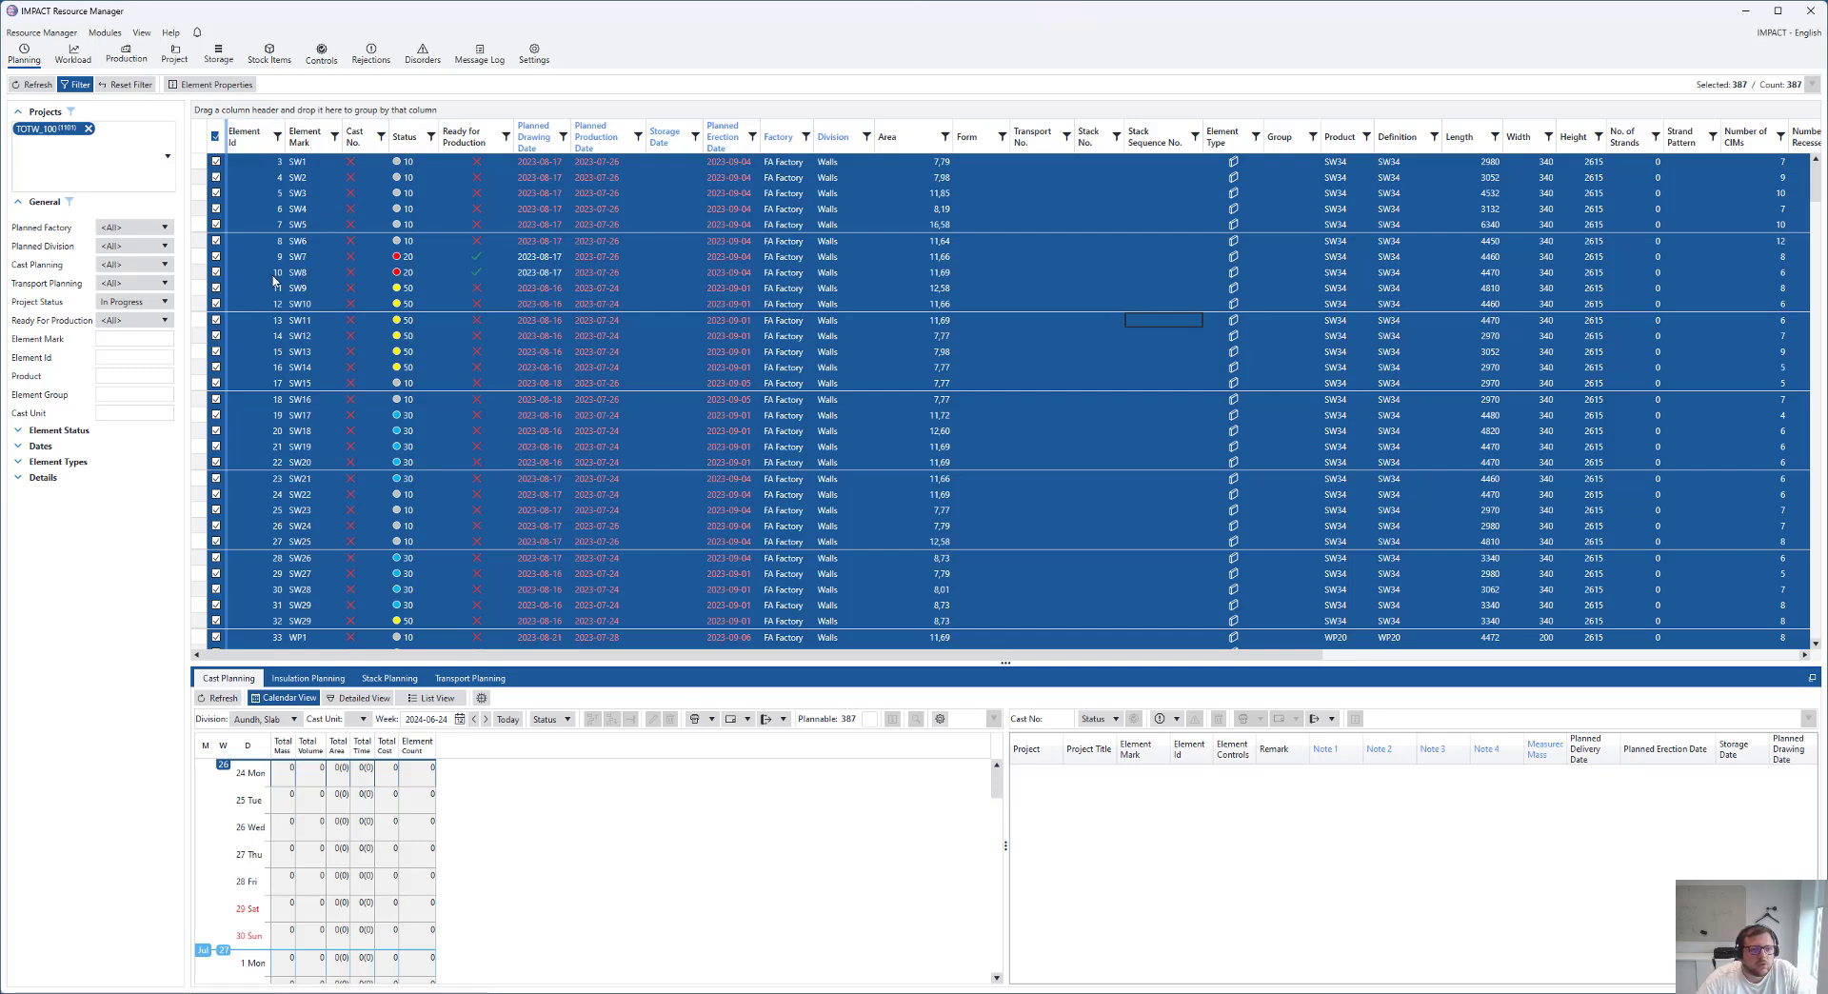
pyautogui.rightClick(382, 210)
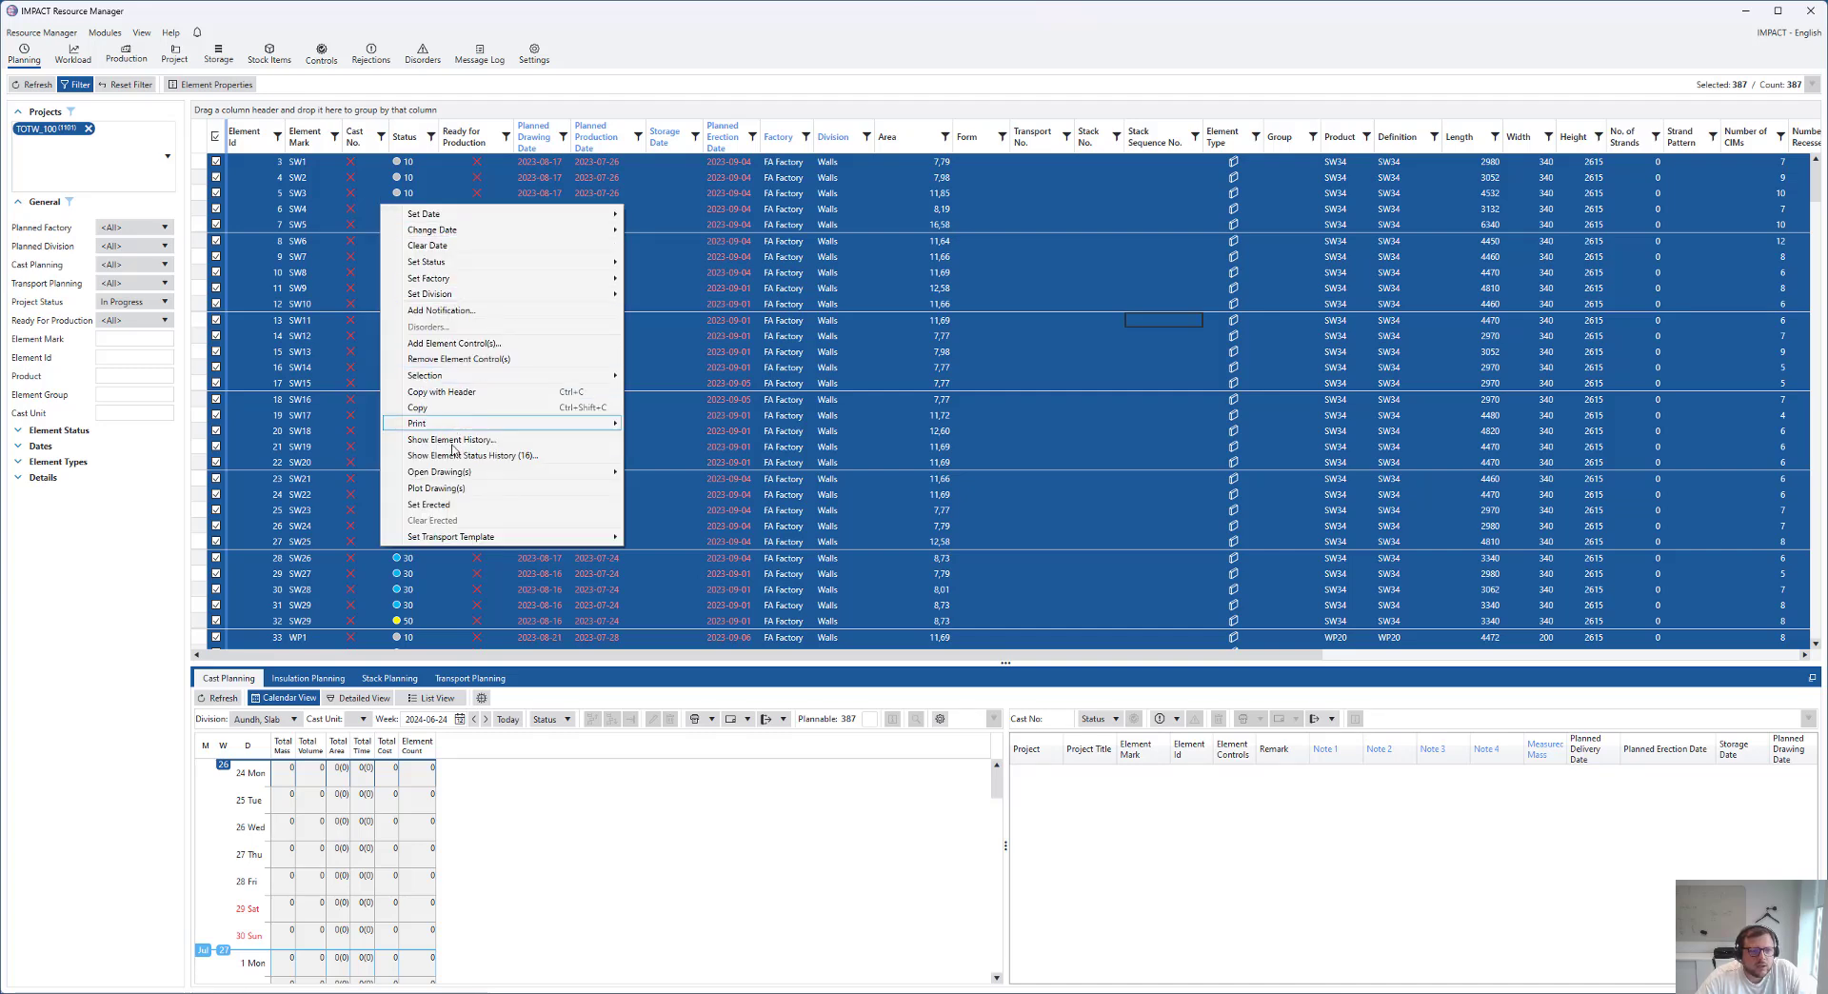
pyautogui.moveTo(458, 429)
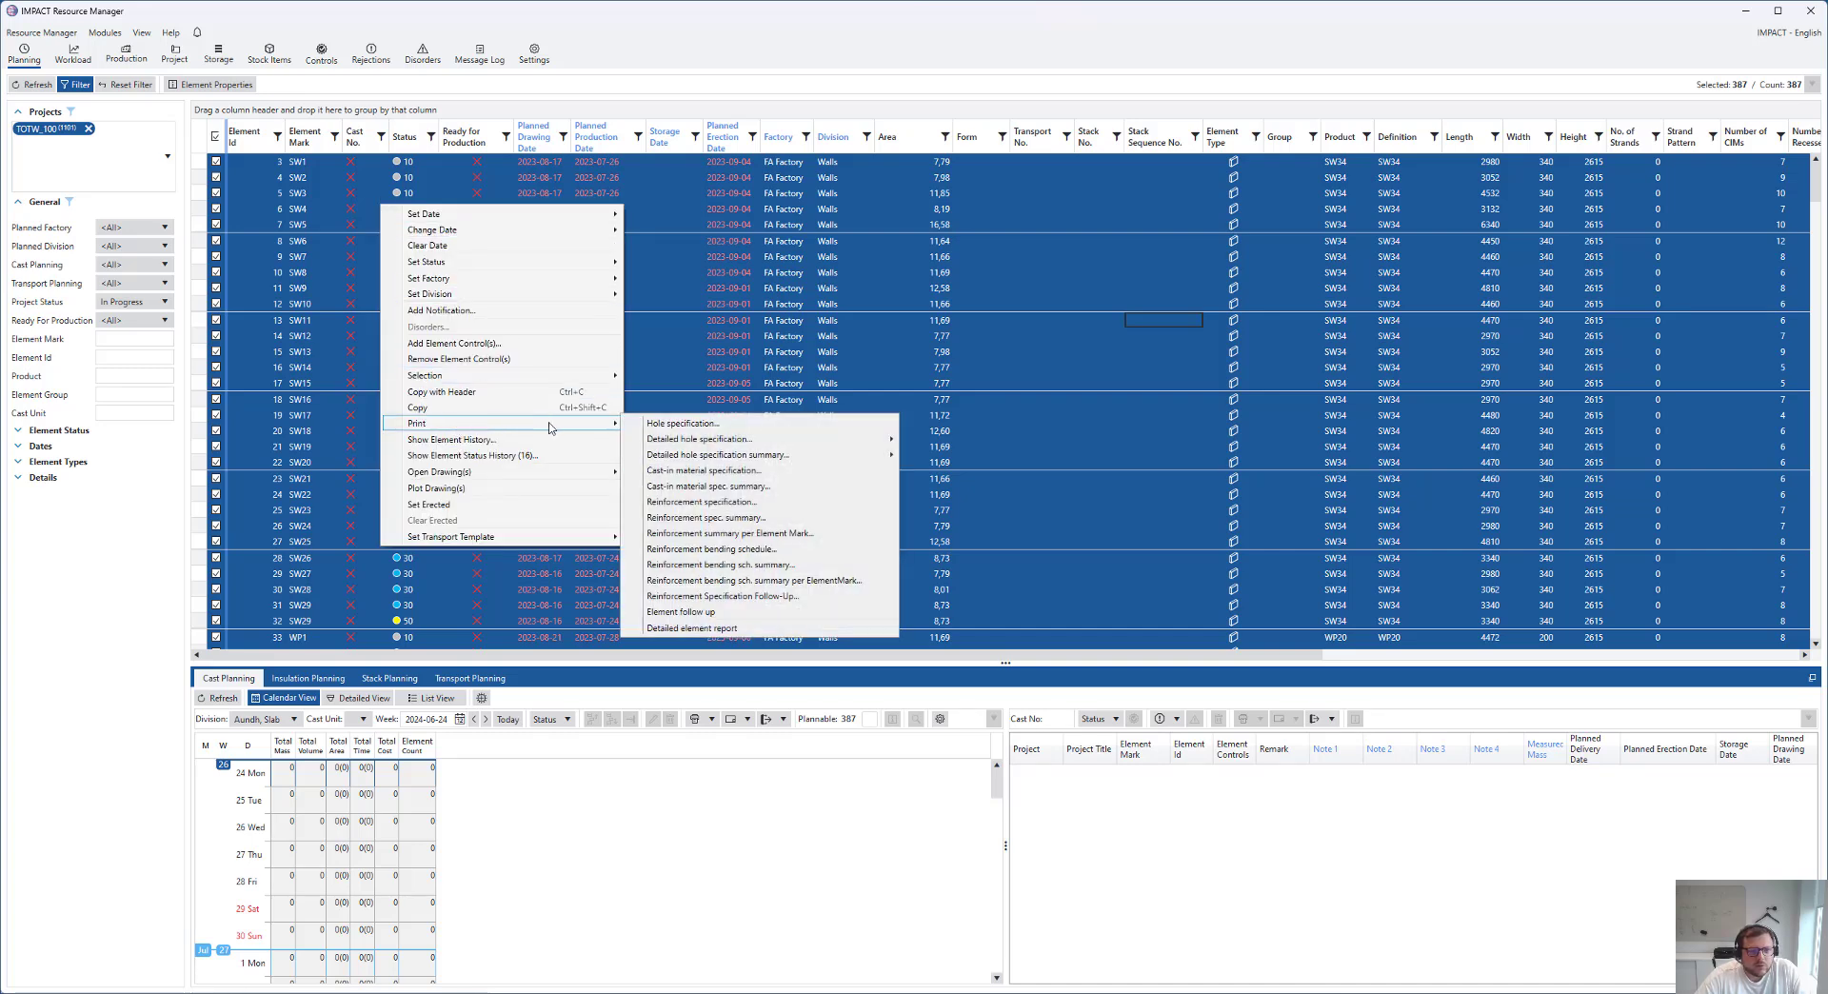
pyautogui.click(674, 614)
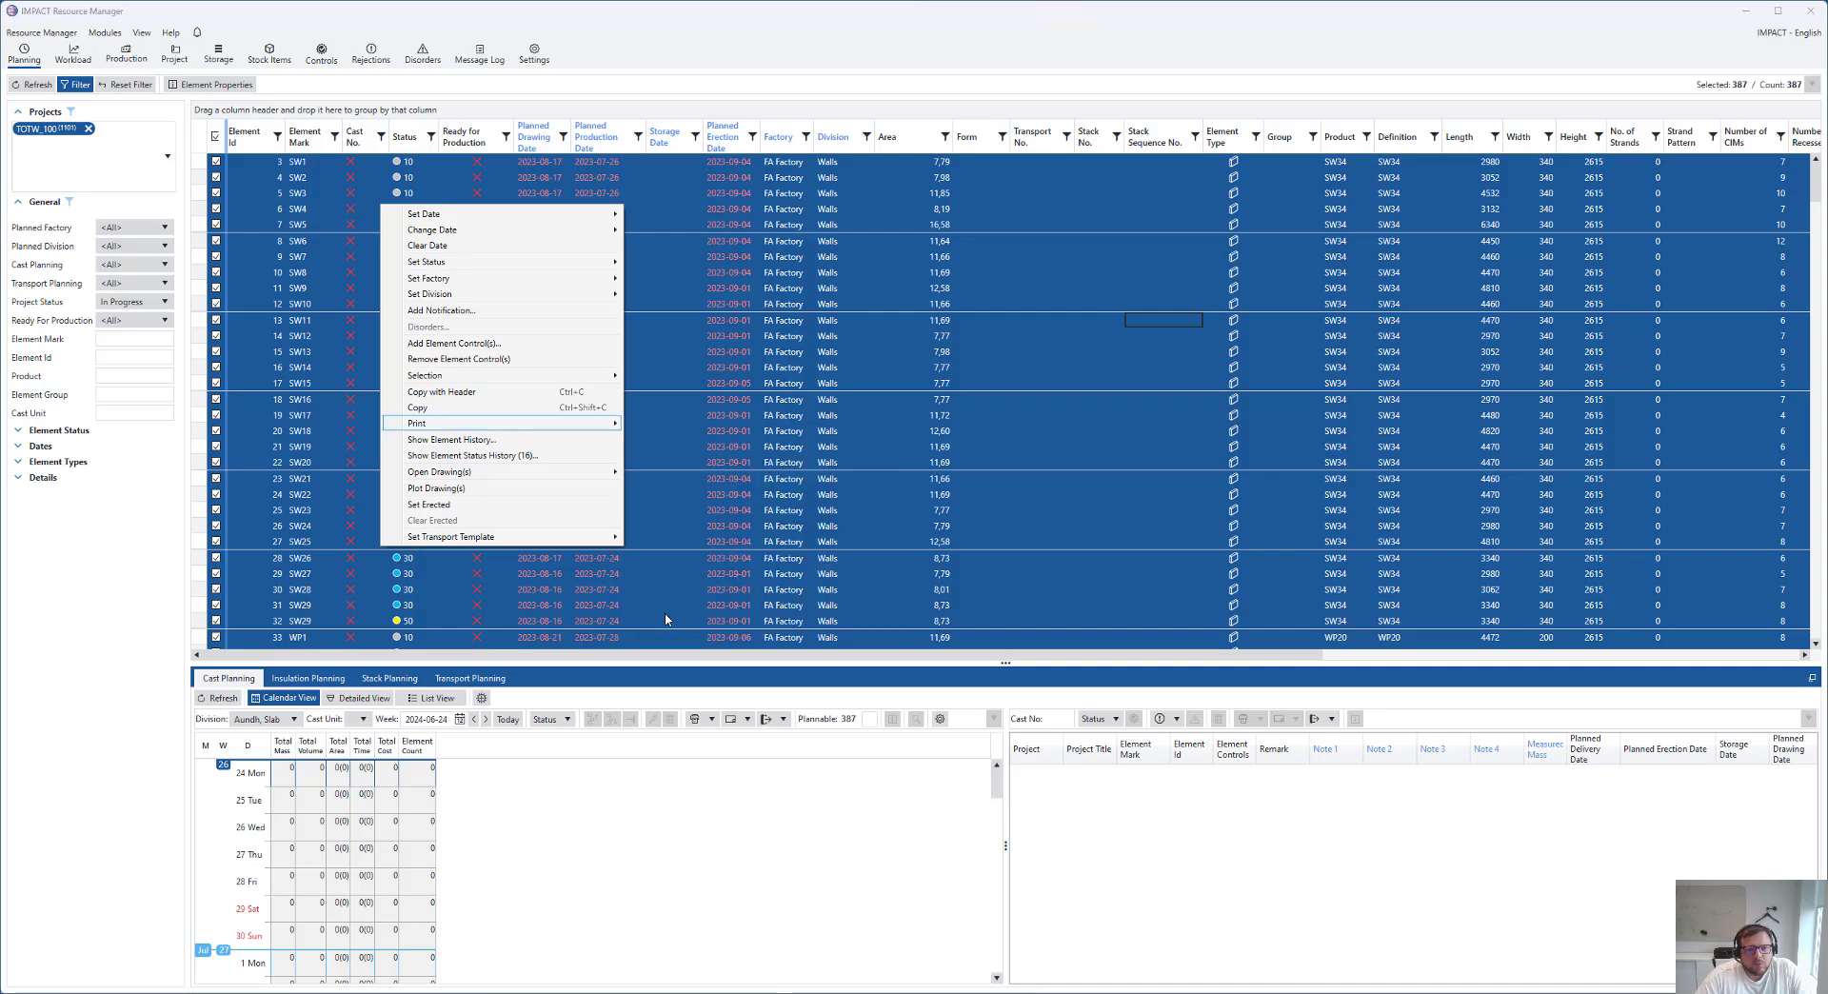
pyautogui.click(946, 476)
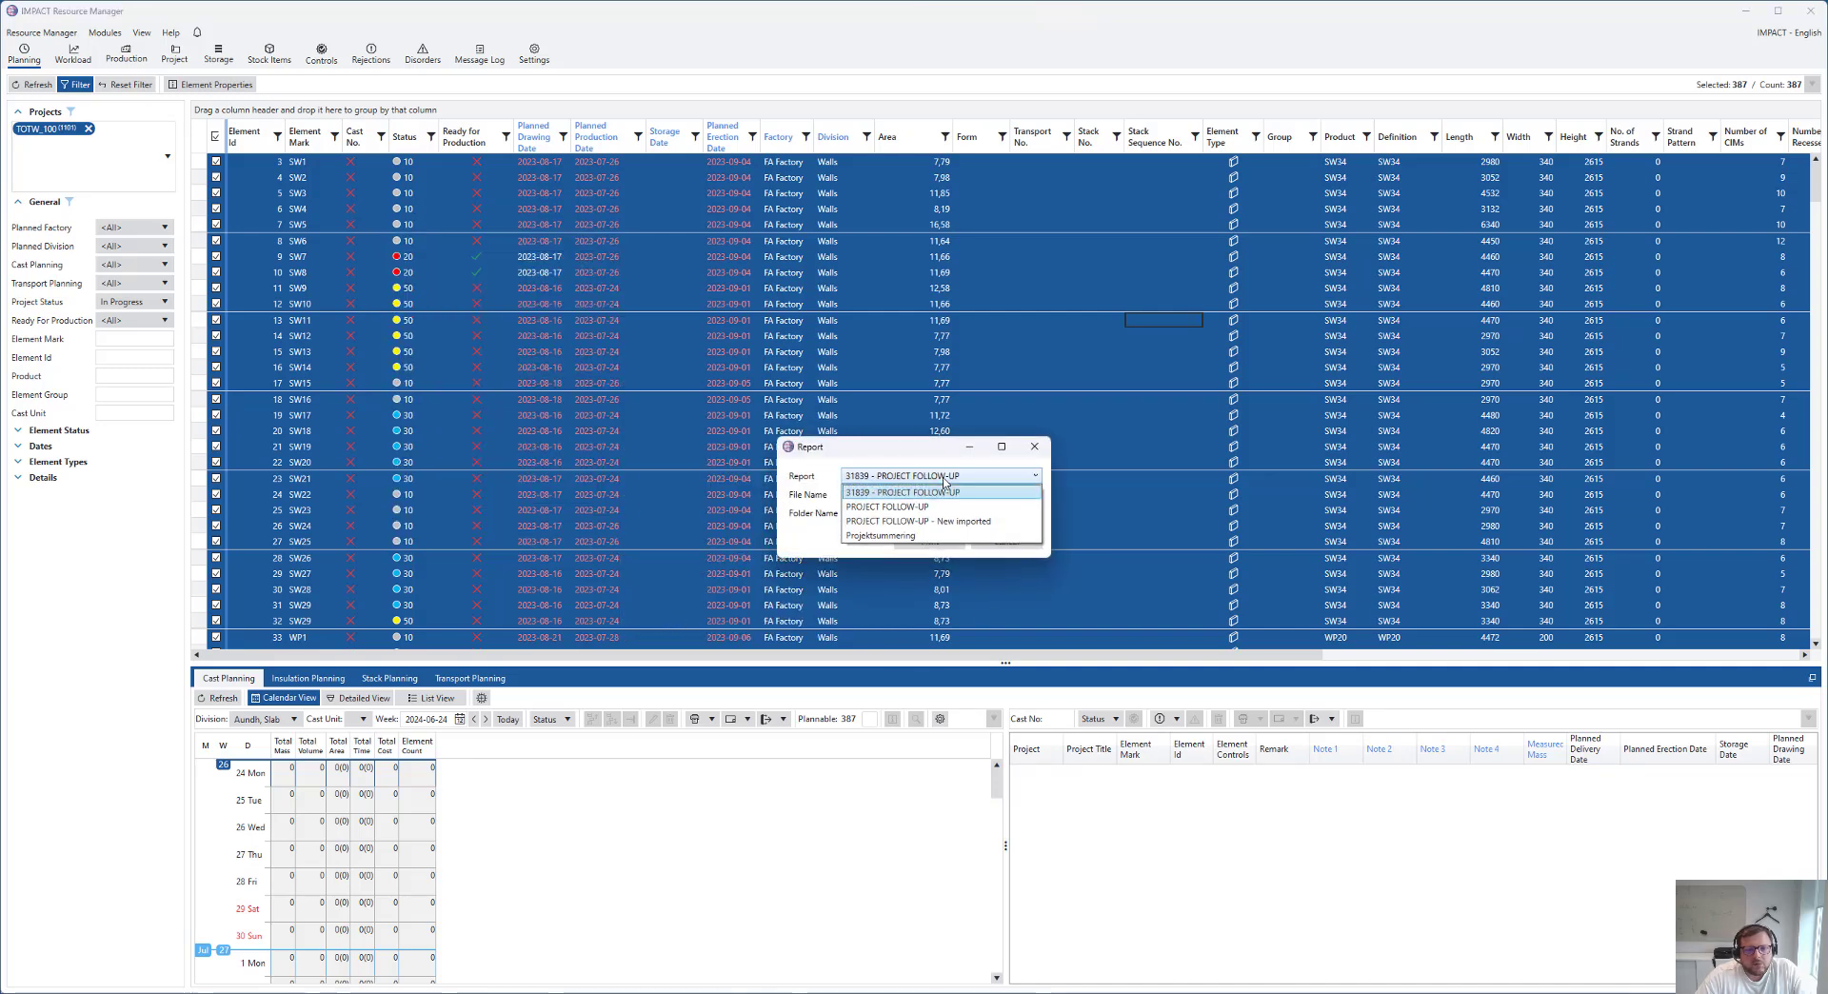
pyautogui.click(957, 521)
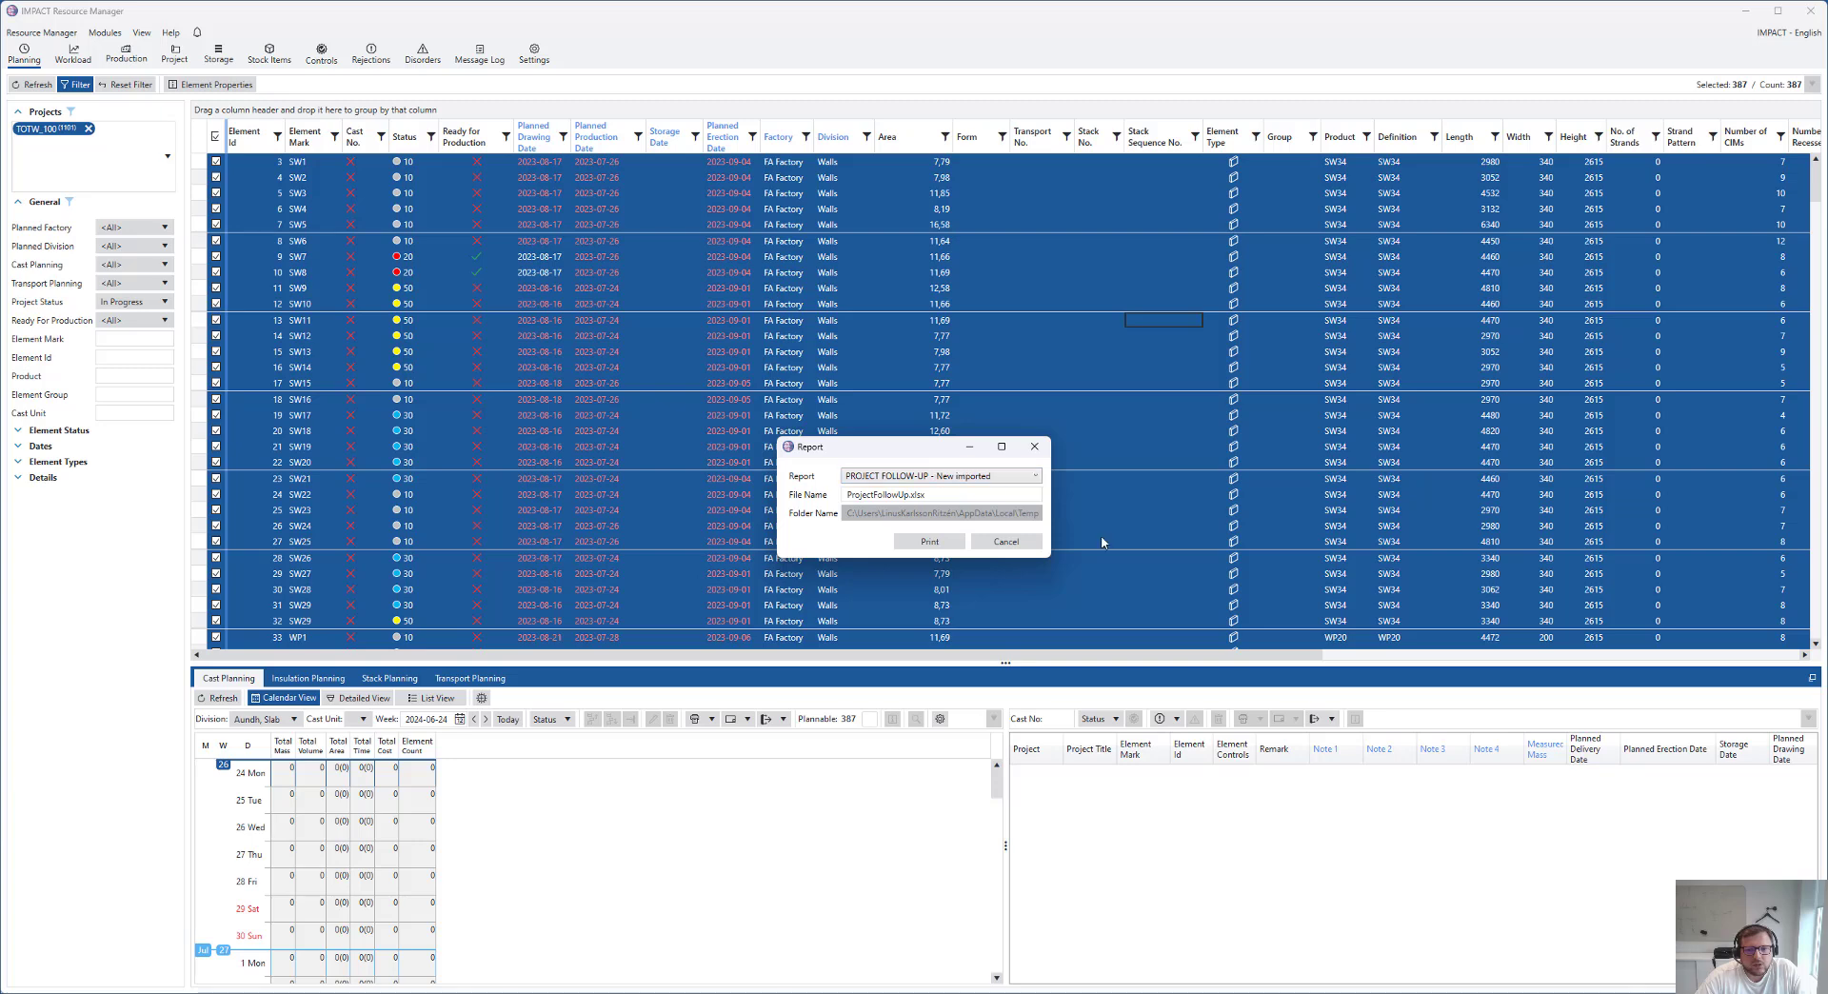